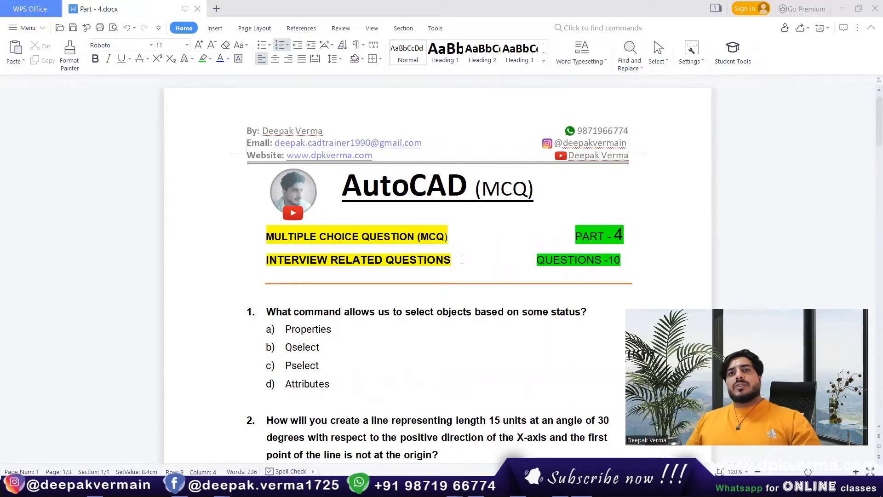
Switch to Drawing2 in AutoCAD and nudge the view so the coloured lines and circles show
scroll(460, 259, "down", 2)
scroll(457, 257, "down", 1)
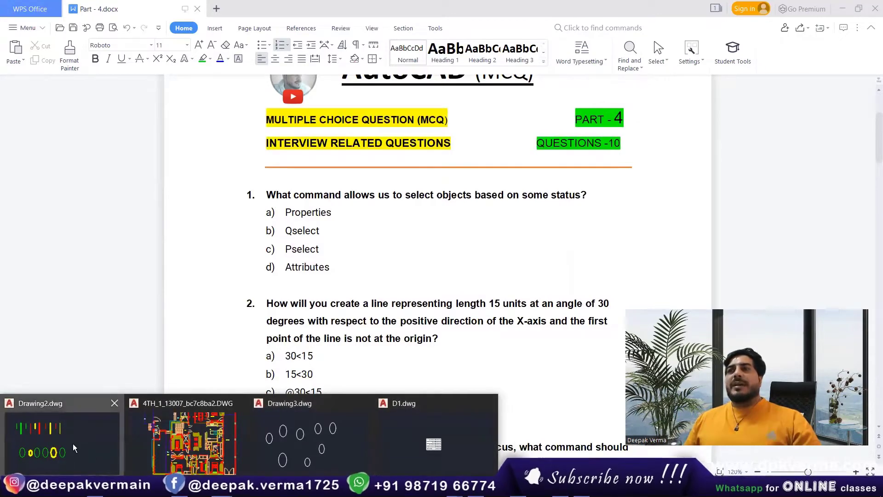
left_click(73, 443)
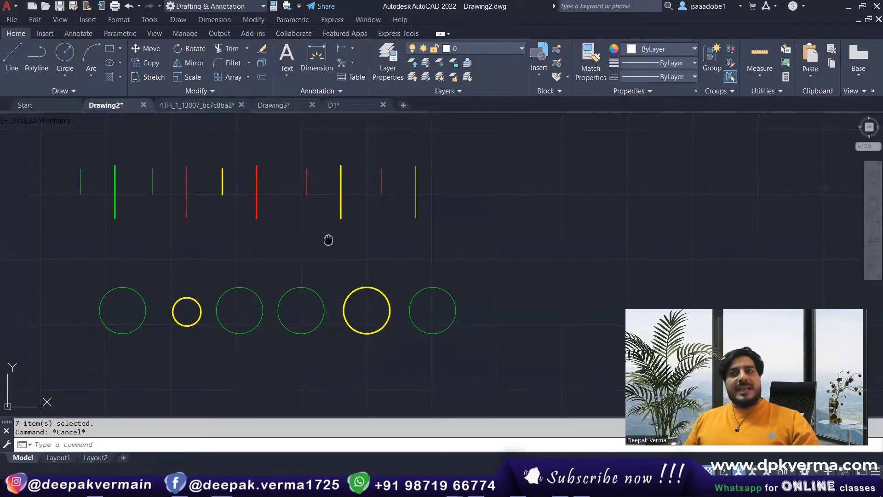
middle_click_drag(328, 239, 312, 236)
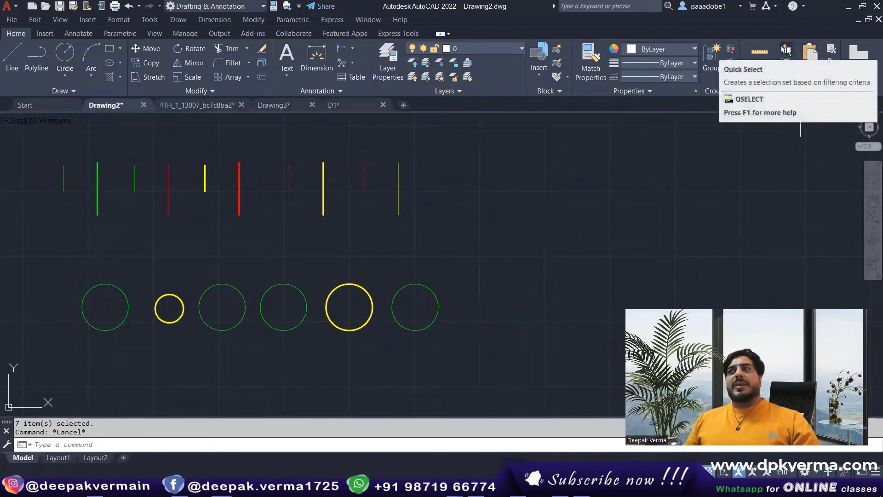
left_click(786, 49)
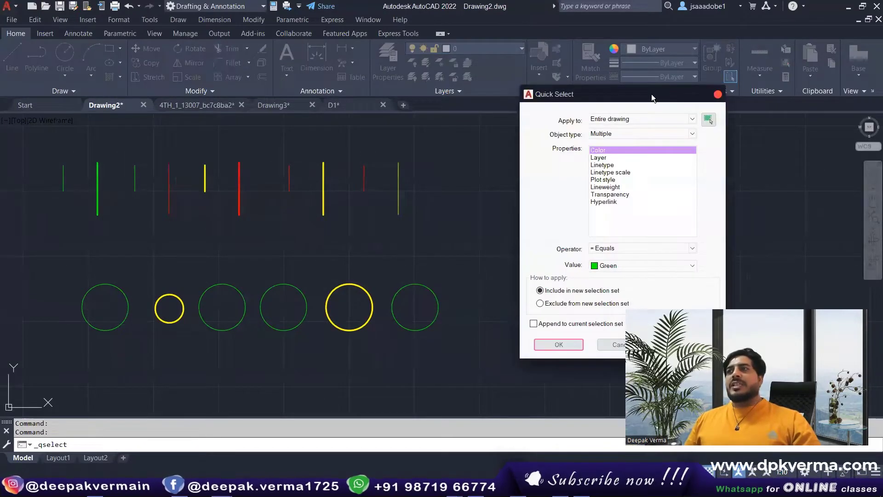
left_click_drag(651, 93, 662, 44)
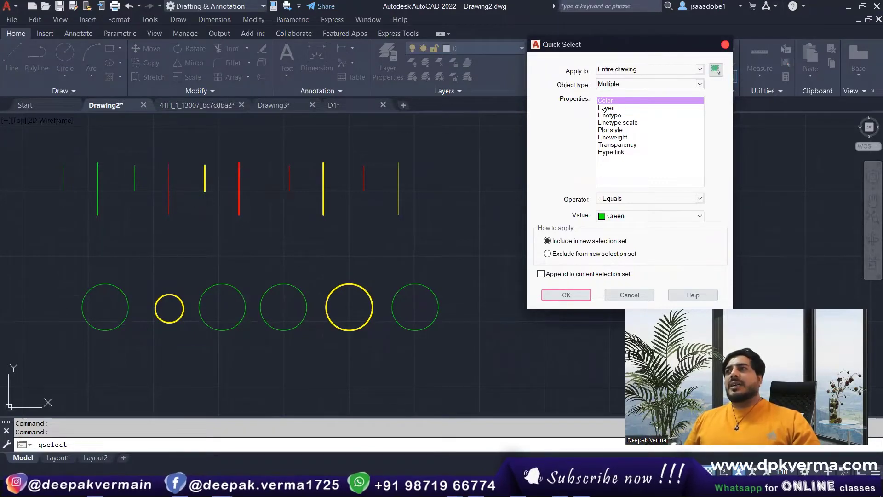
left_click(625, 220)
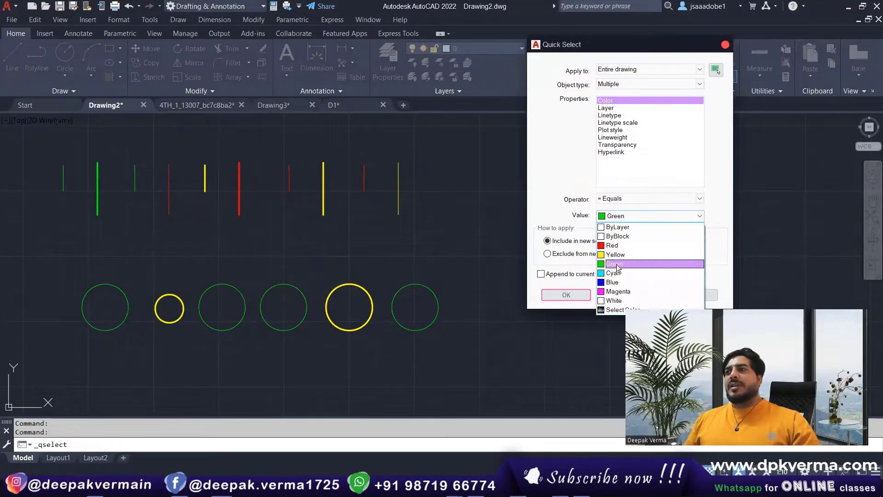
left_click(576, 298)
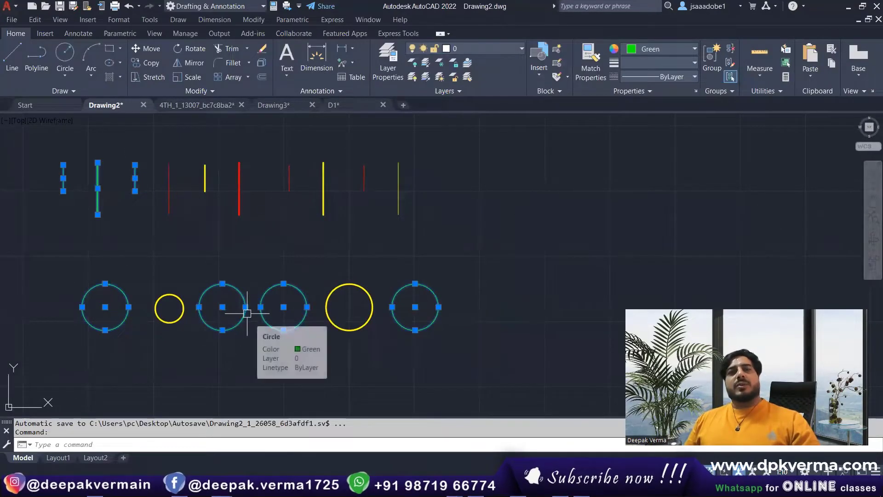
key("Escape")
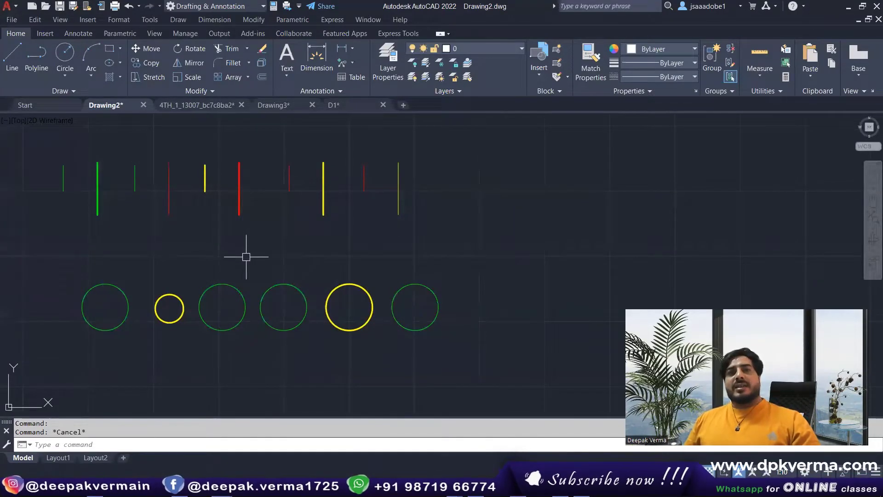
left_click(785, 49)
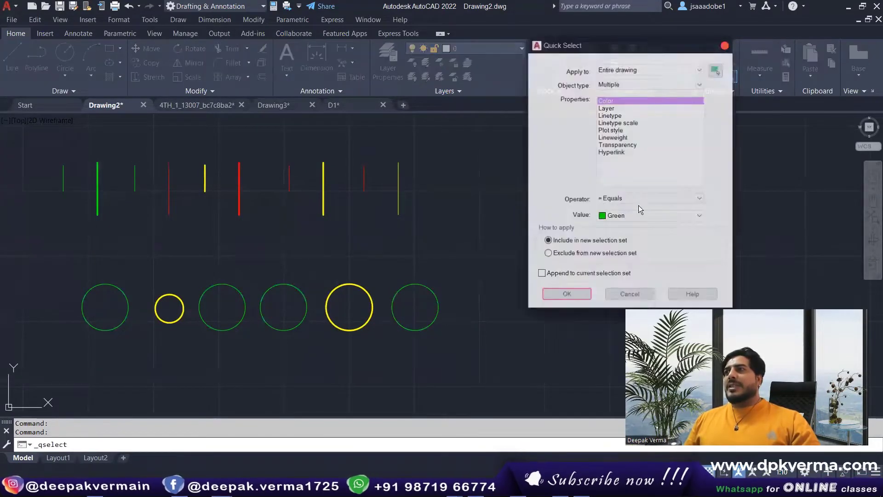
left_click(614, 84)
left_click(614, 98)
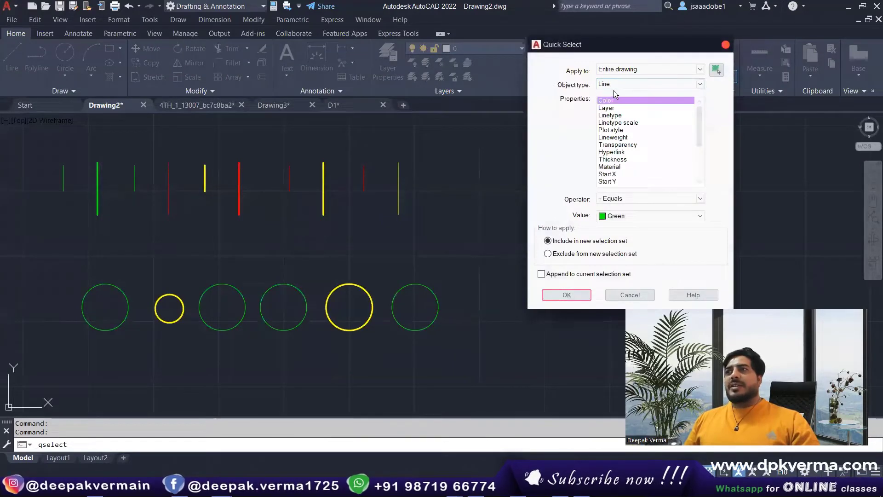
left_click(583, 295)
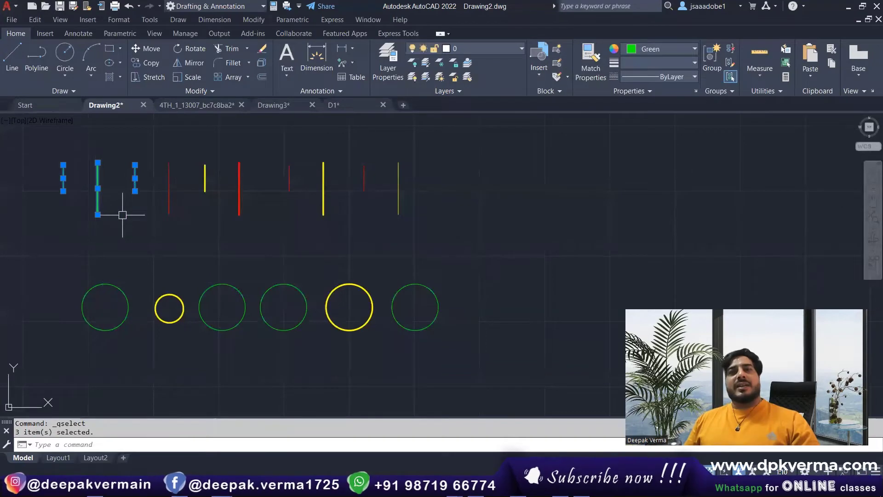
key("Escape")
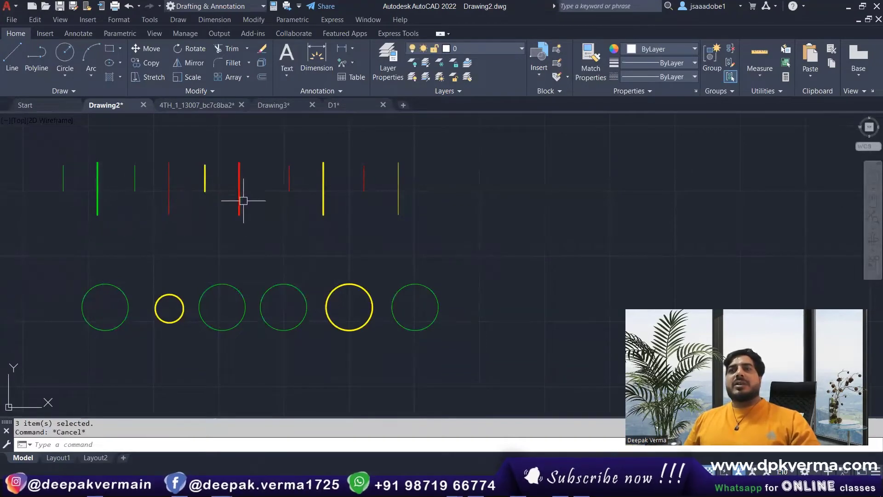
Quick Select all Line objects with 0.30 mm lineweight, then clear the selection
left_click(786, 49)
left_click(614, 85)
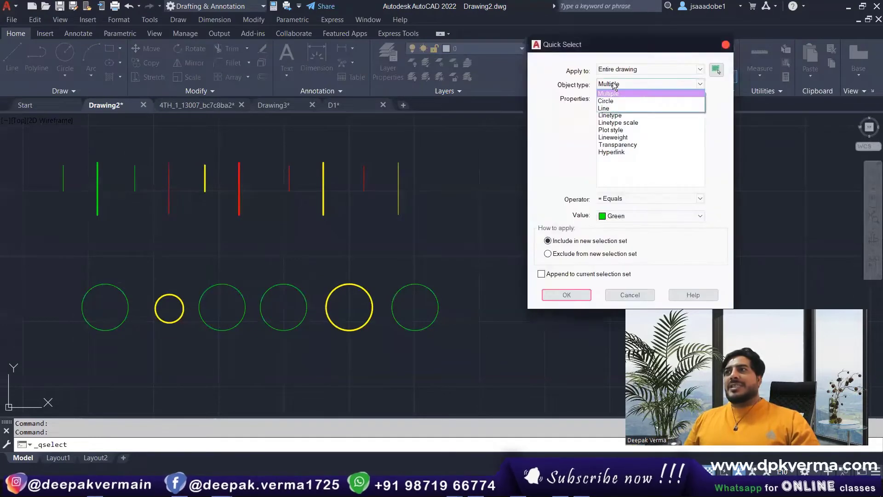
left_click(636, 122)
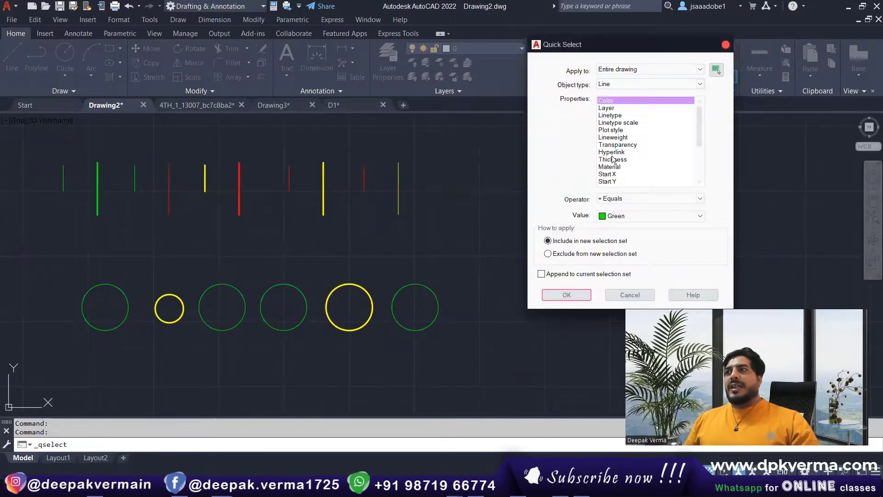
left_click(613, 137)
left_click(622, 217)
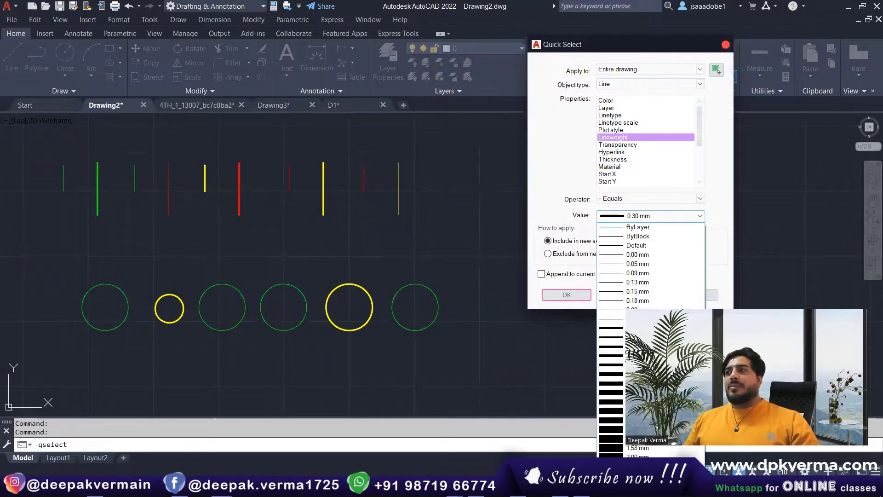
left_click(561, 295)
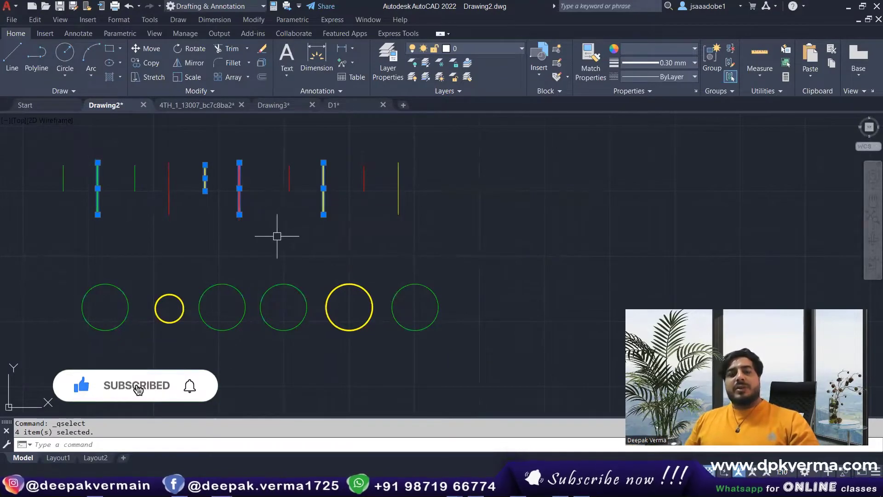
key("Escape")
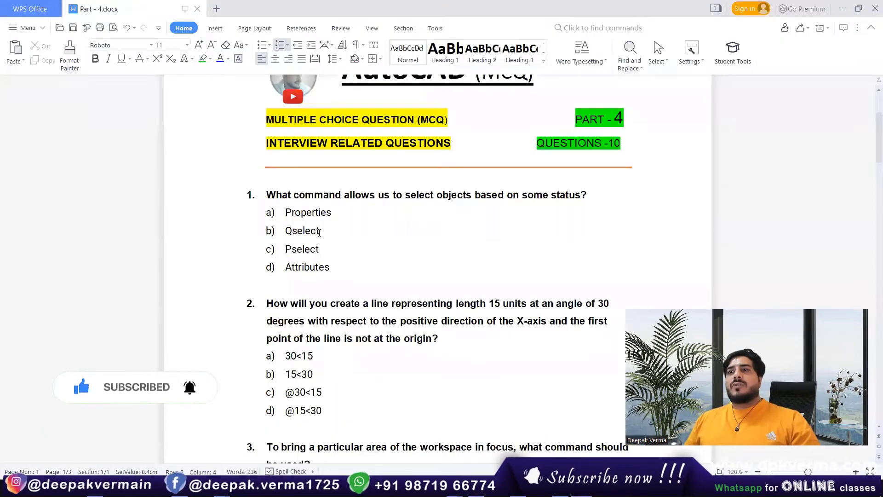
Highlight answer b) 'Qselect' in green and scroll down to question 2
left_click_drag(319, 231, 289, 233)
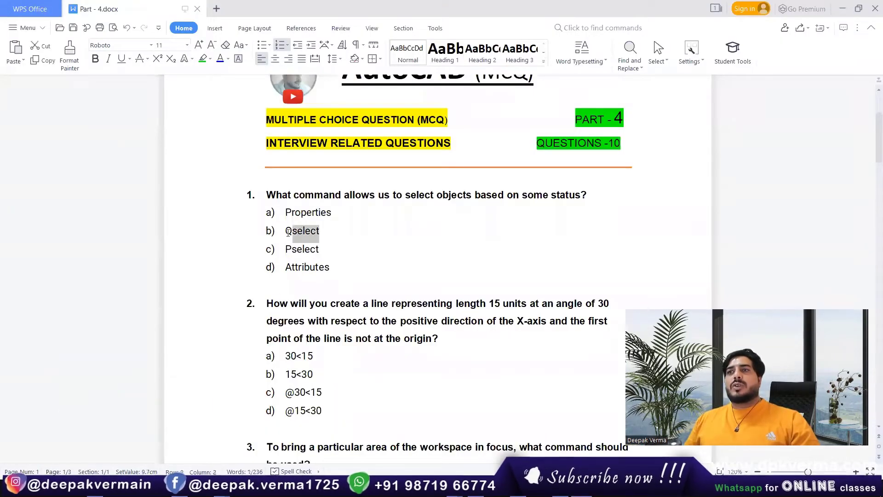
left_click(202, 58)
left_click(350, 265)
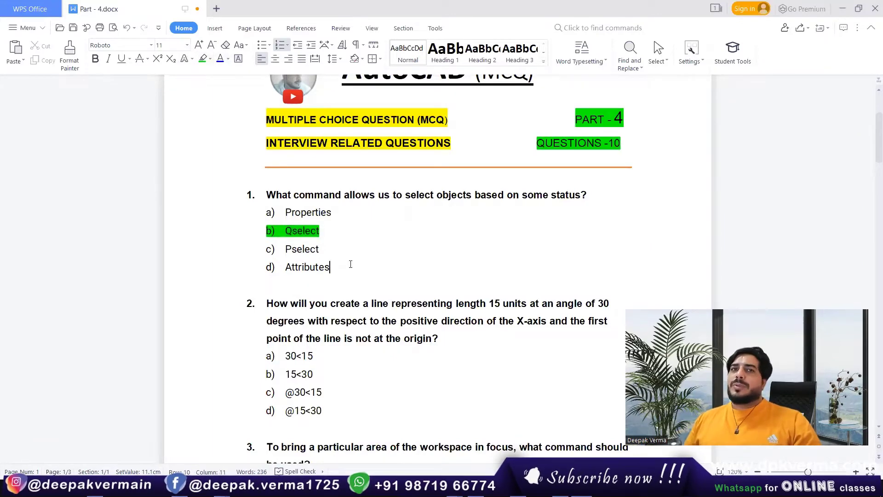
scroll(351, 264, "down", 1)
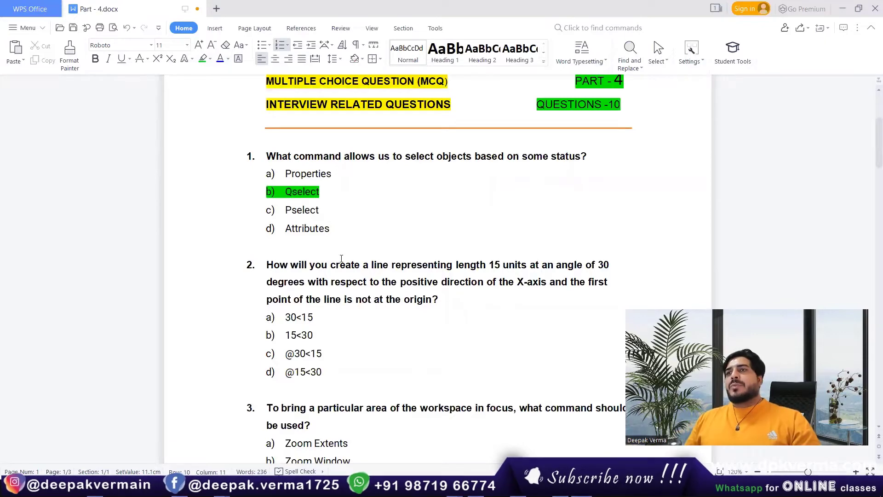
scroll(327, 255, "down", 3)
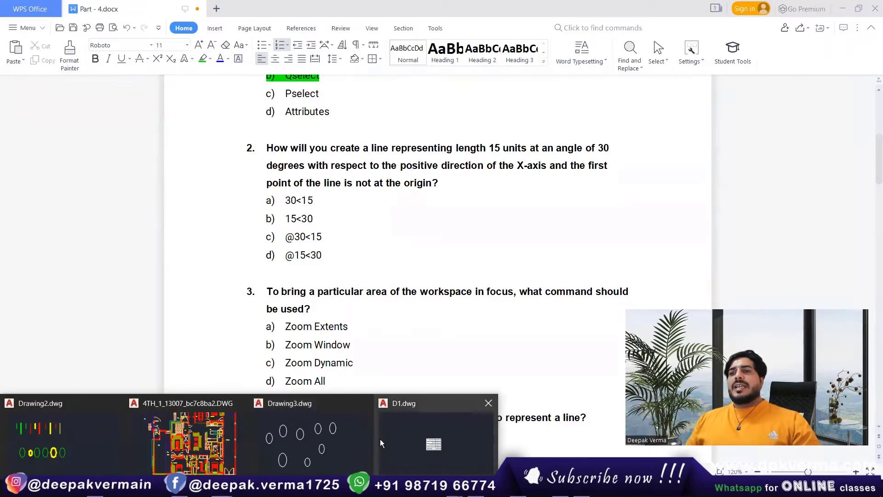
Back in Drawing2, draw a long horizontal base line in a clear area
left_click(36, 439)
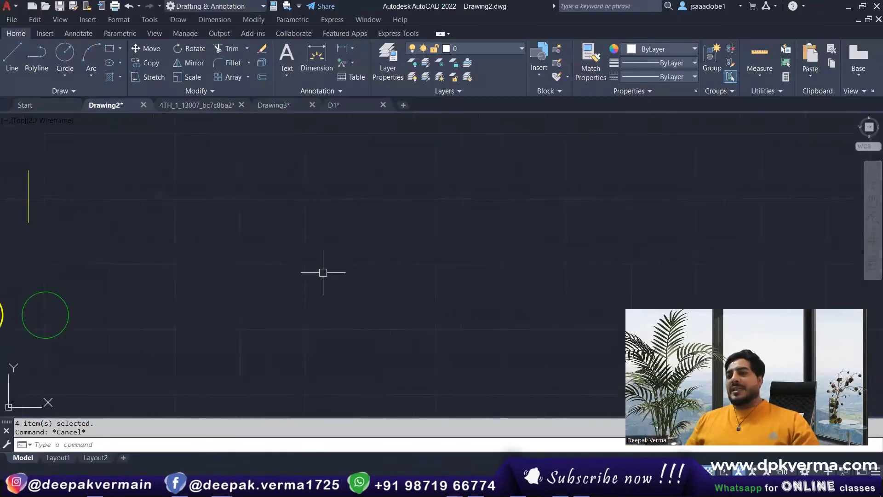
middle_click_drag(323, 271, 260, 277)
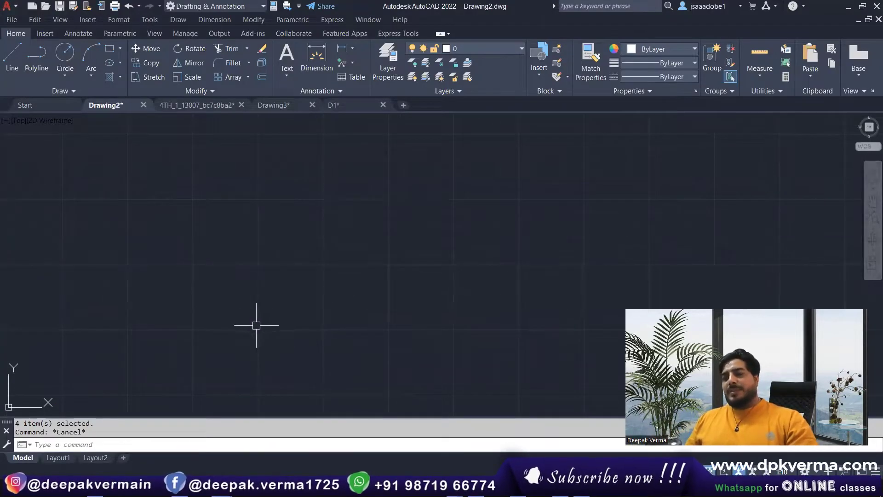
type("l")
key("Return")
left_click(18, 339)
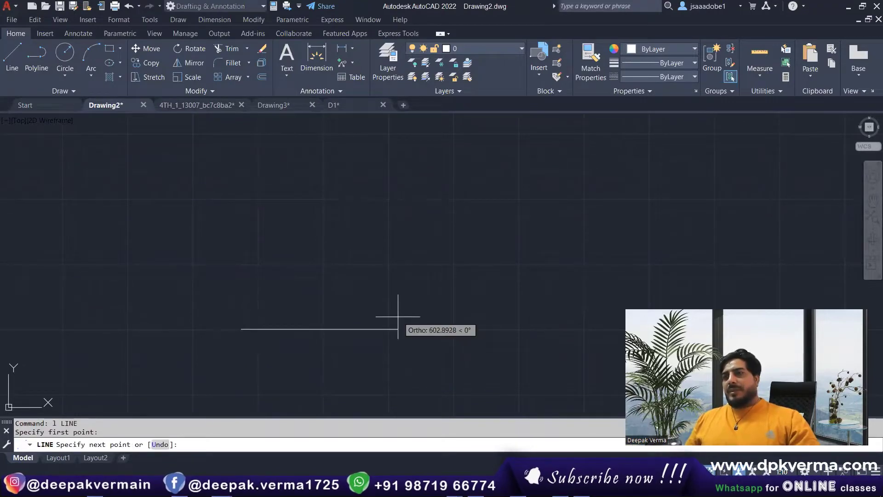
left_click(397, 340)
key("Escape")
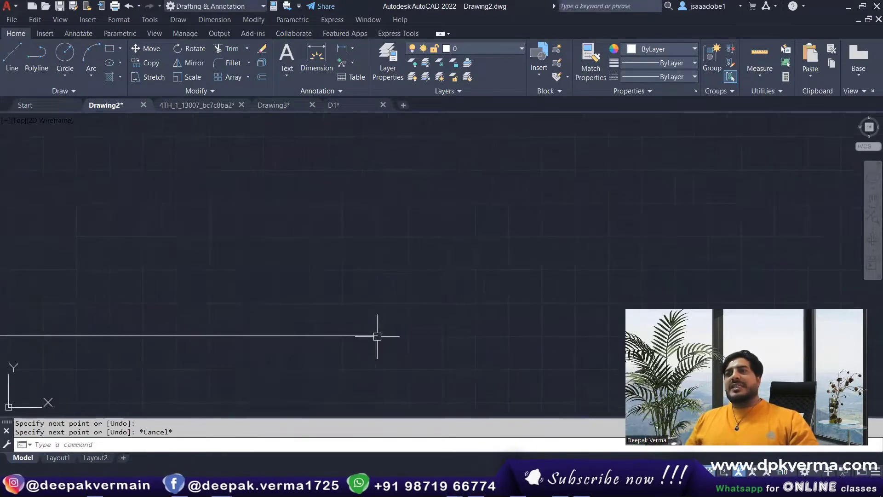
middle_click_drag(444, 250, 433, 272)
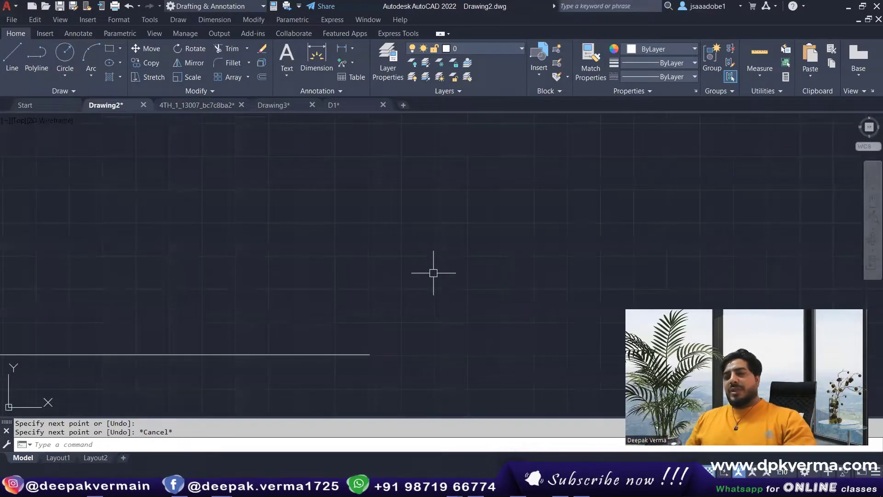
Start a new line at the base line's right end and turn Ortho off with F8
type("l")
key("Return")
left_click(370, 354)
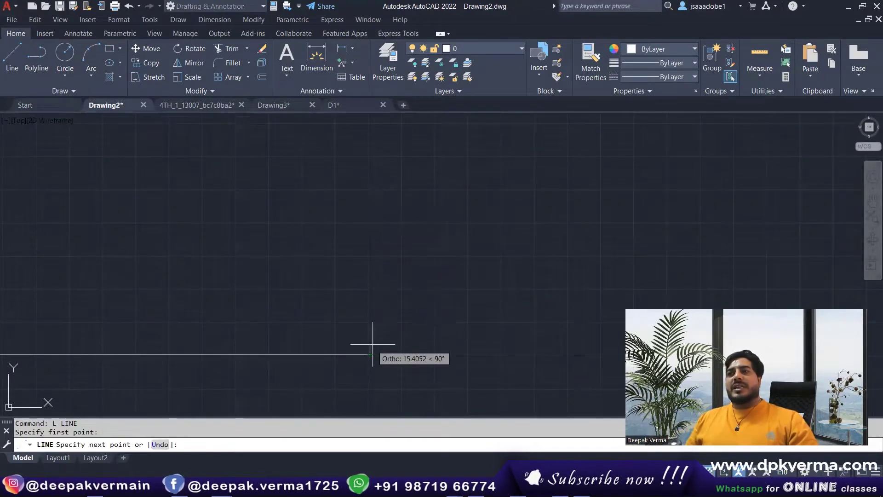
middle_click_drag(365, 354, 232, 363)
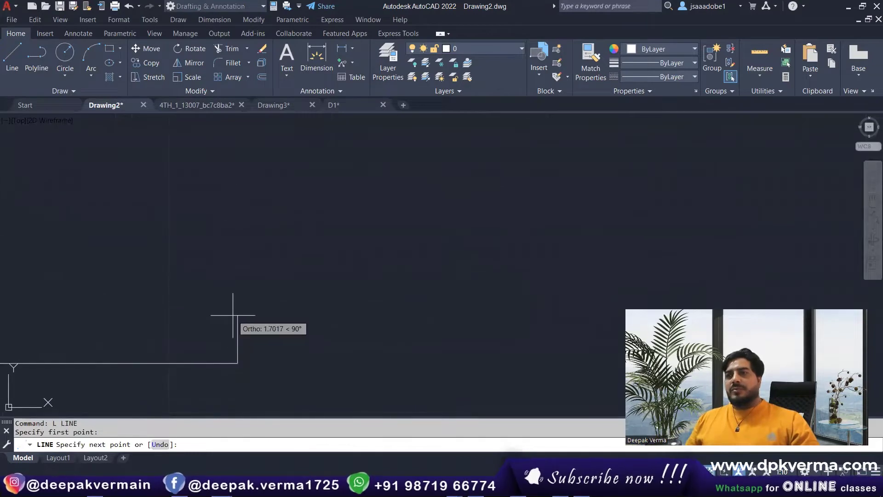
middle_click_drag(256, 320, 292, 335)
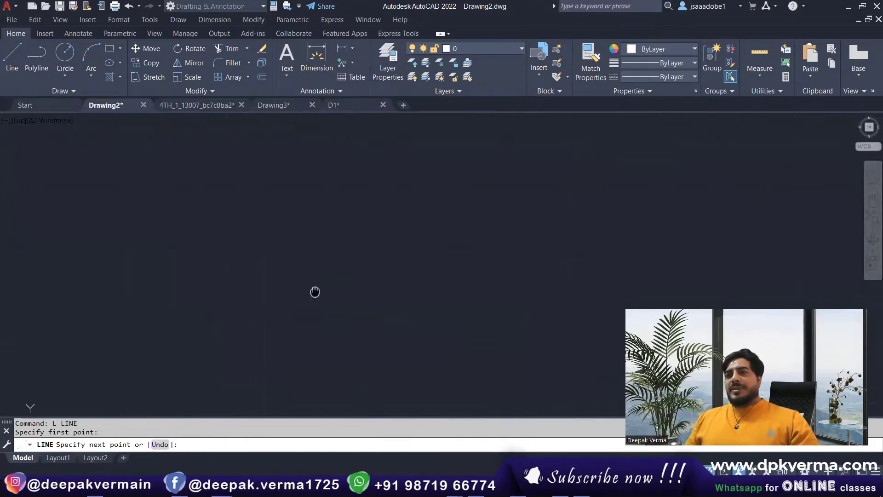
middle_click_drag(316, 292, 347, 276)
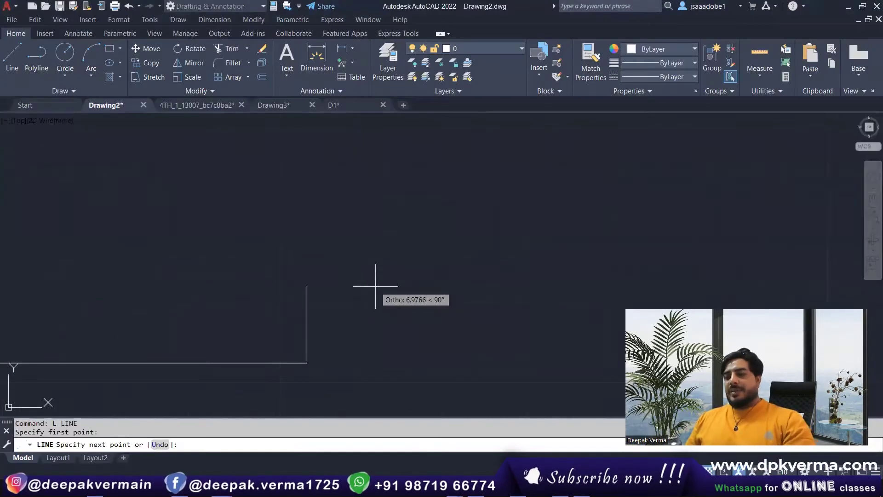
key("F8")
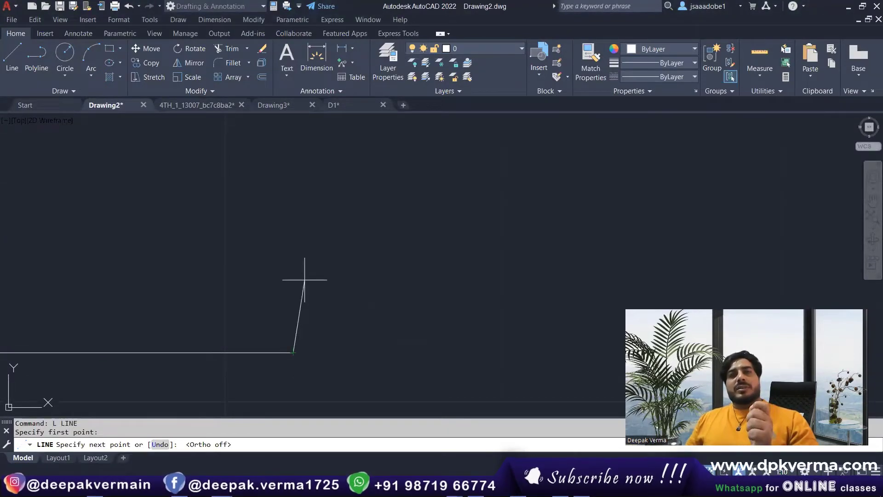
middle_click_drag(305, 279, 299, 288)
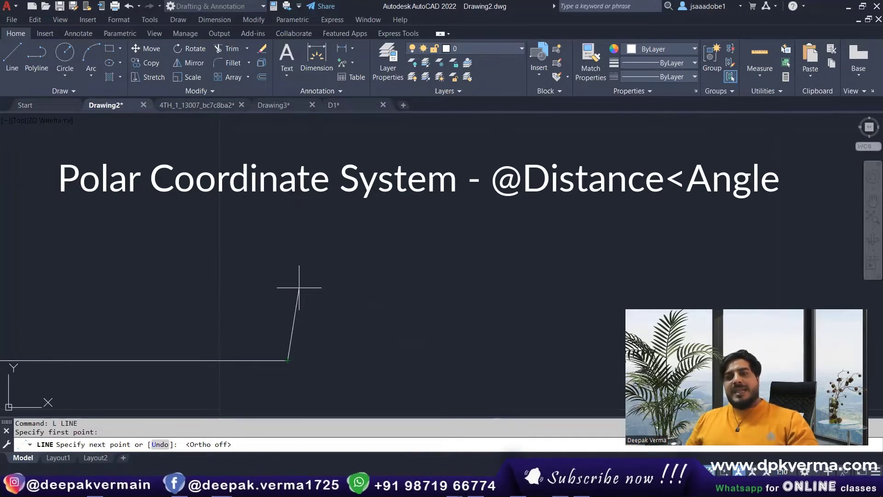
type("@15")
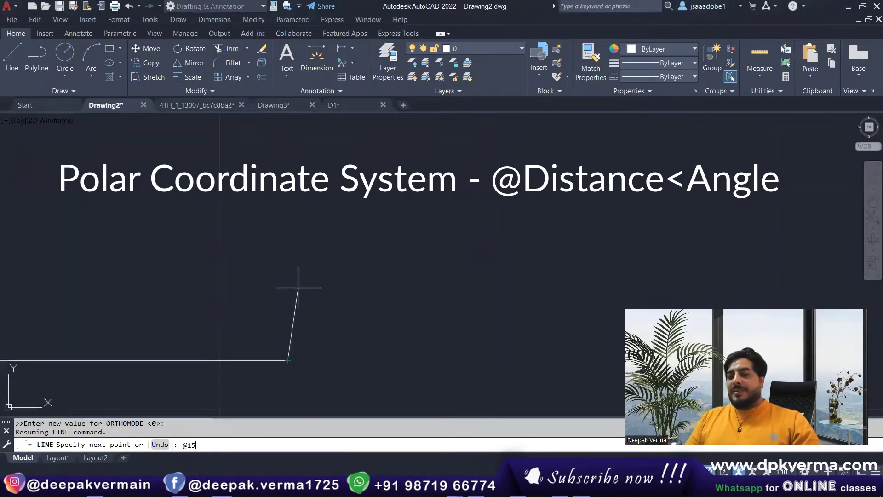
type("<30")
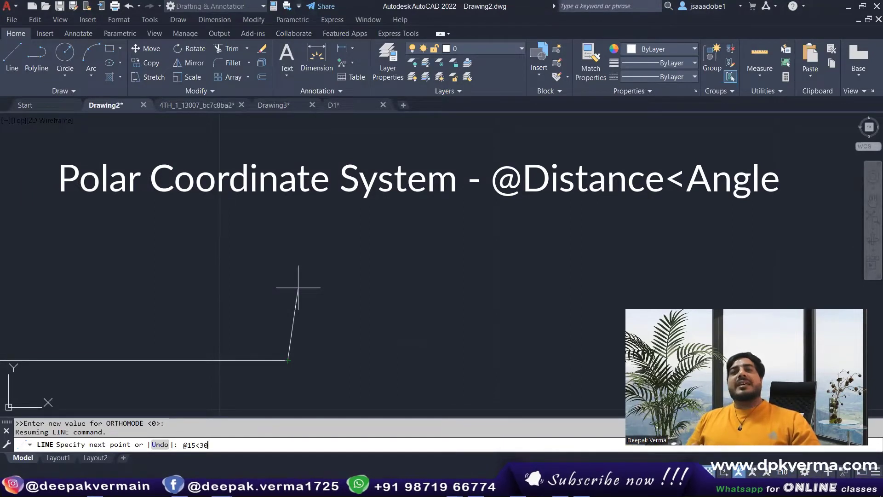
key("Return")
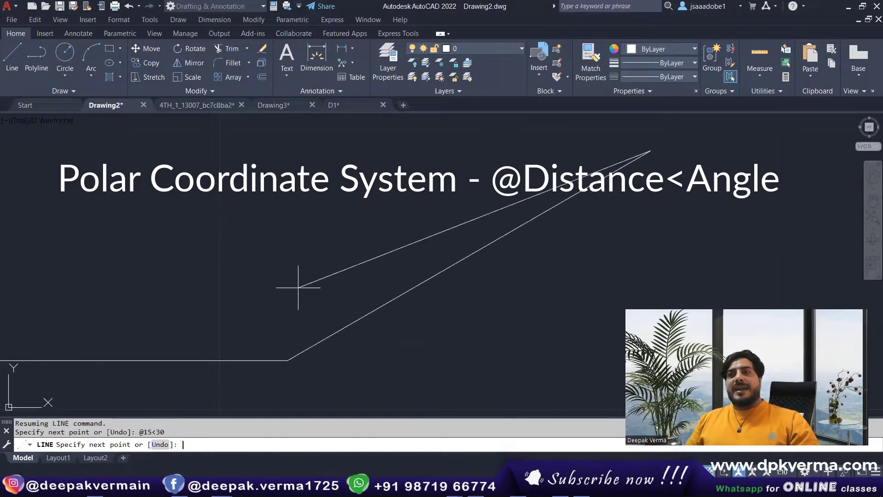
key("Return")
middle_click_drag(316, 307, 246, 335)
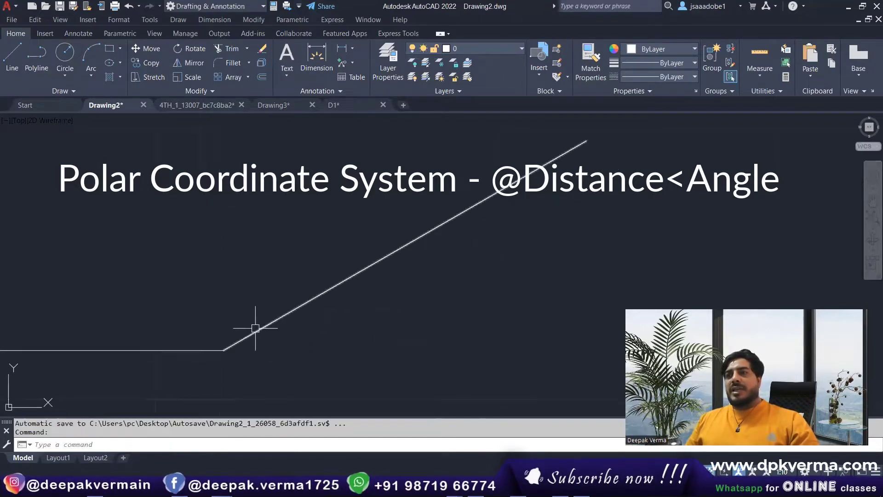
Add an aligned 15 dimension beside the angled line
left_click(296, 307)
key("Escape")
type("p")
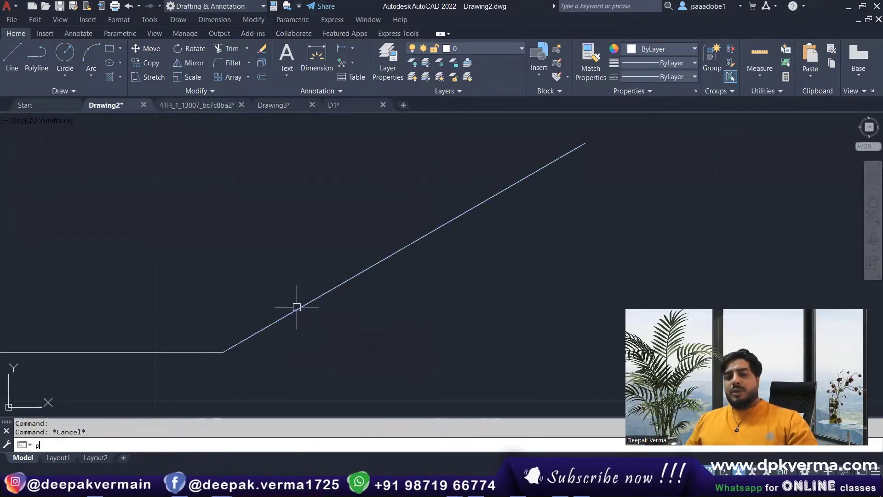
key("BackSpace")
left_click(349, 46)
left_click(363, 89)
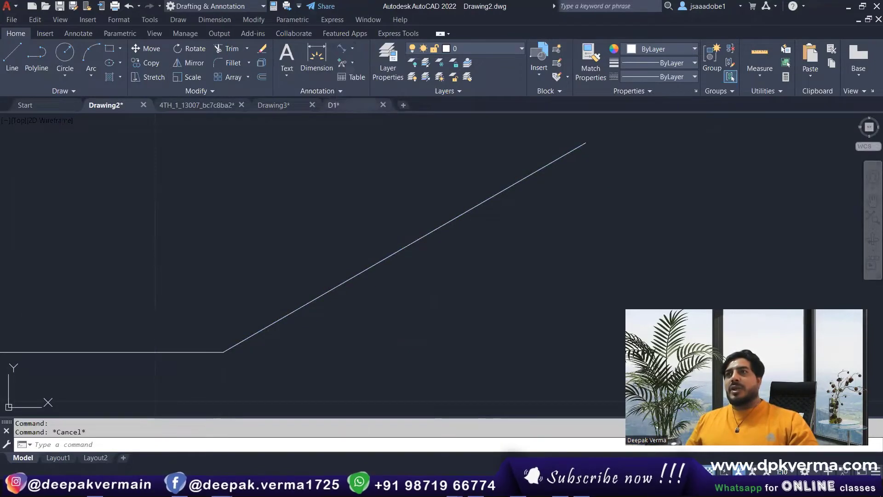
key("Return")
left_click(415, 240)
left_click(403, 223)
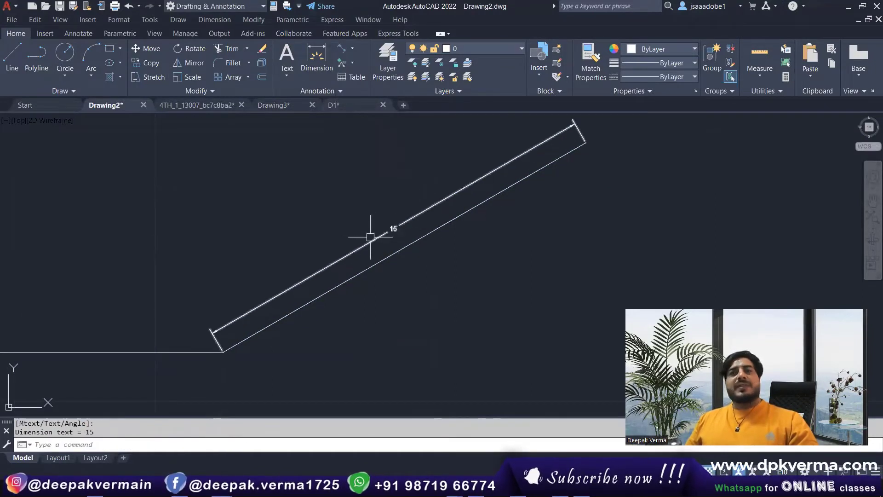
Add a 30° angular dimension between the angled line and the horizontal base line
type("l")
key("Return")
left_click(224, 352)
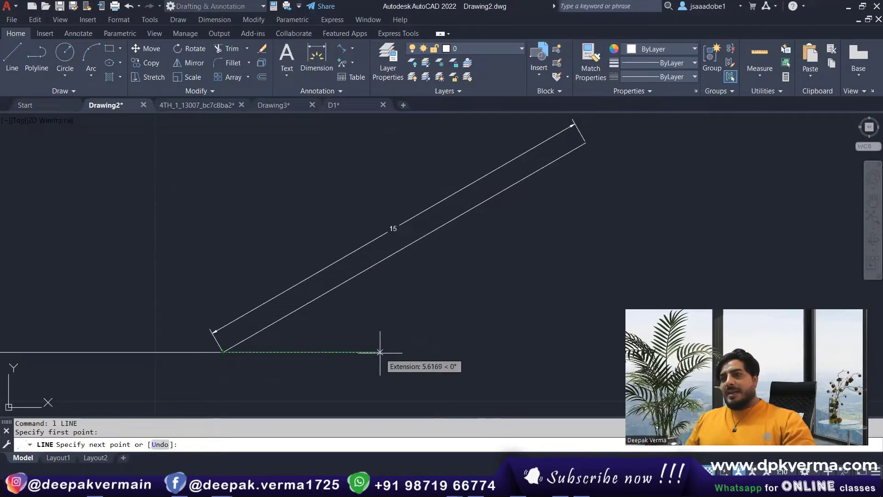
key("Escape")
type("da")
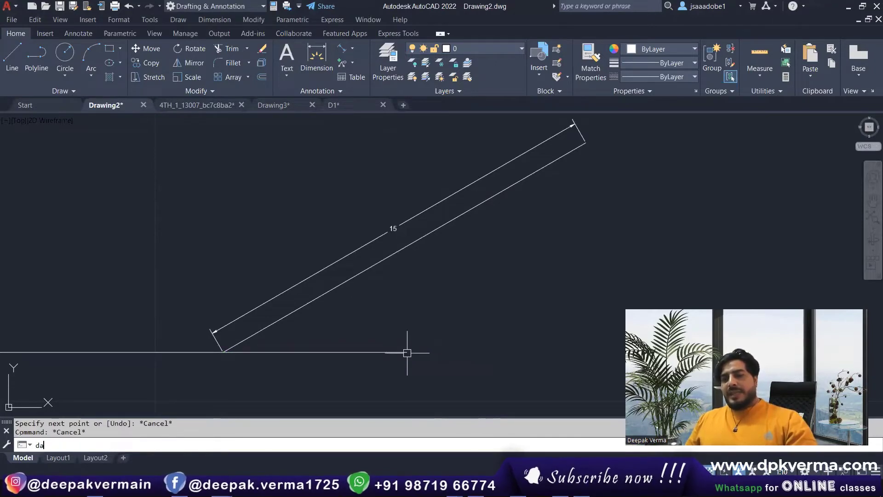
key("n")
key("Return")
left_click(295, 315)
left_click(296, 352)
left_click(308, 334)
scroll(308, 334, "up", 2)
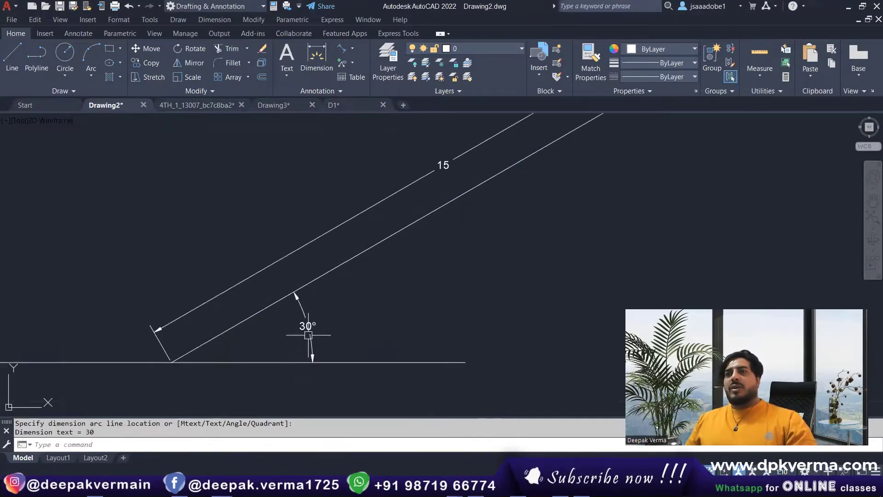
scroll(308, 343, "down", 2)
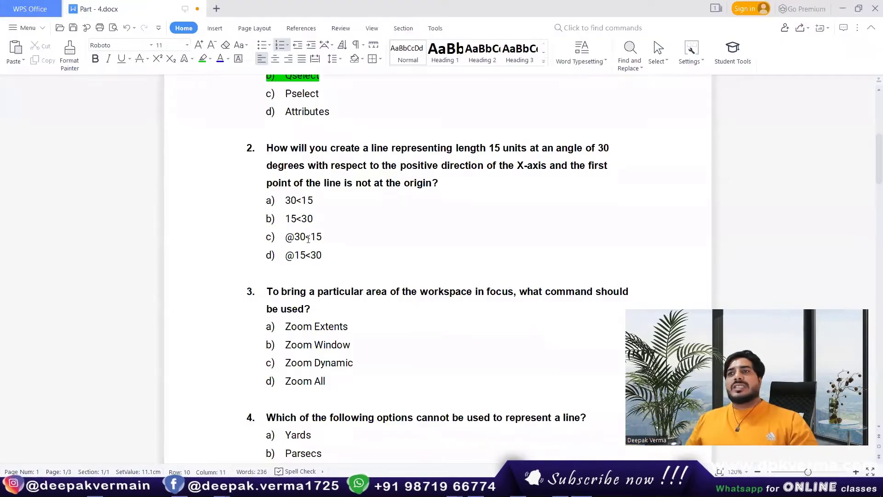
left_click_drag(321, 256, 285, 256)
left_click(343, 243)
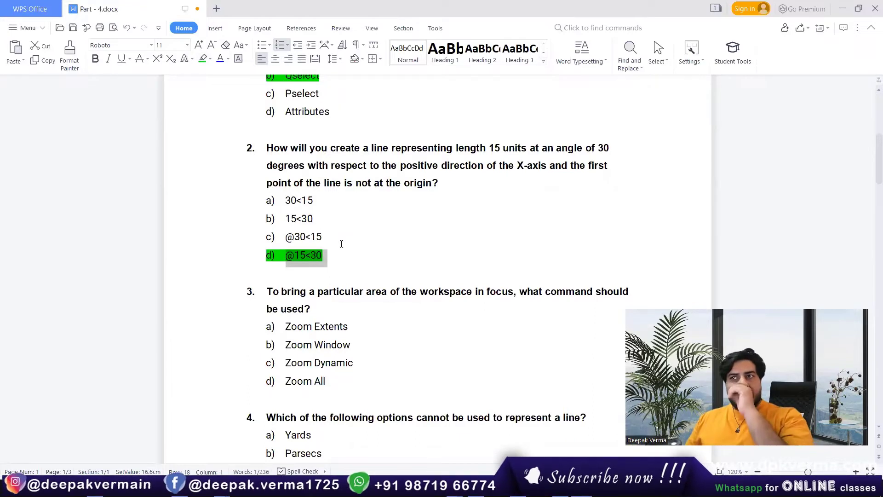
left_click(341, 243)
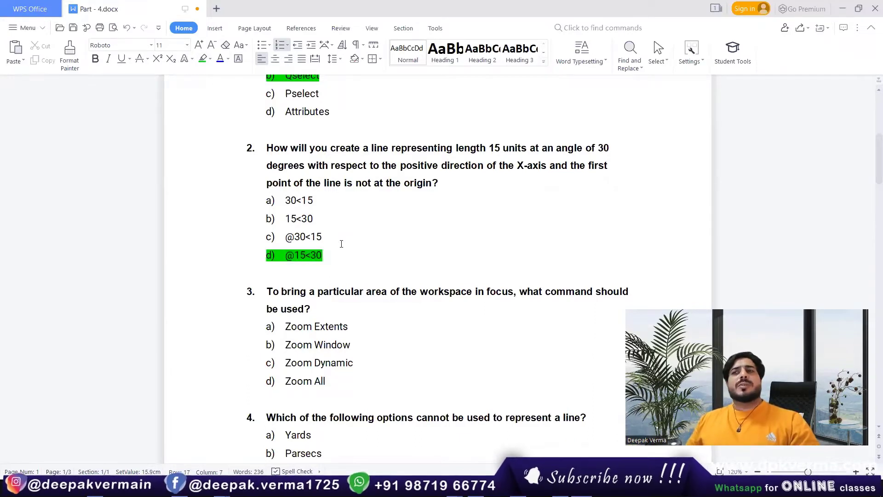
scroll(341, 244, "down", 1)
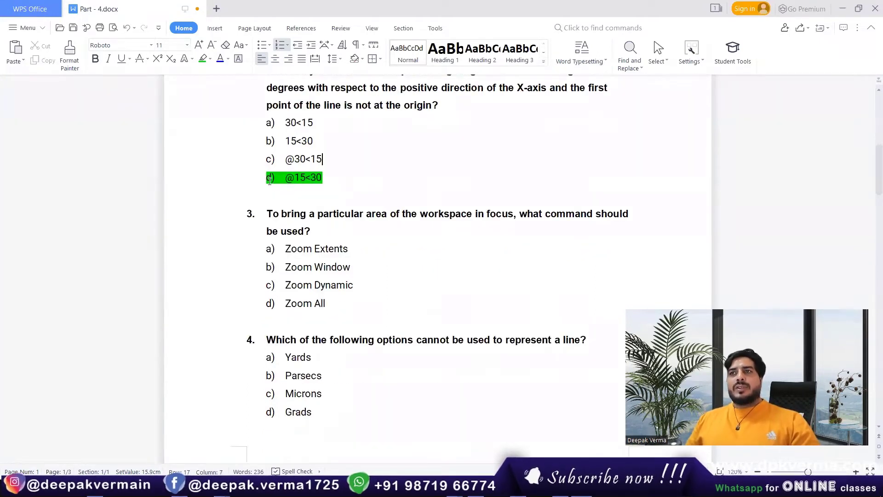
scroll(328, 217, "down", 1)
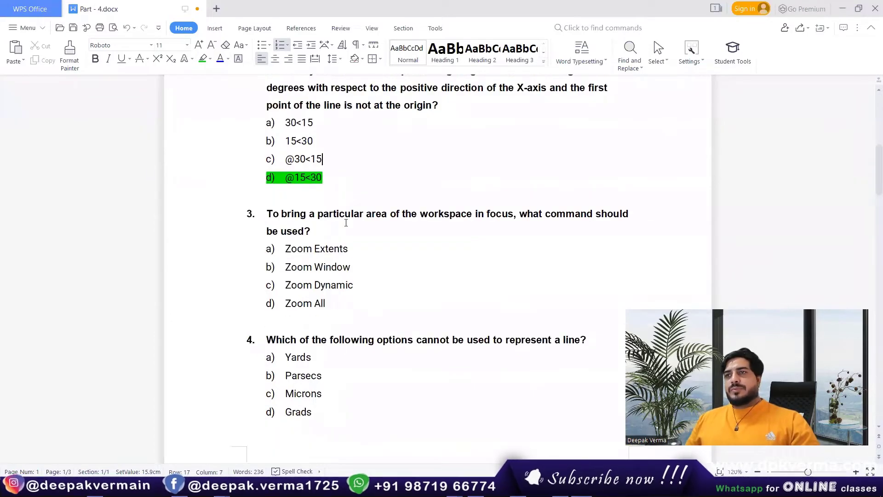
scroll(344, 222, "down", 1)
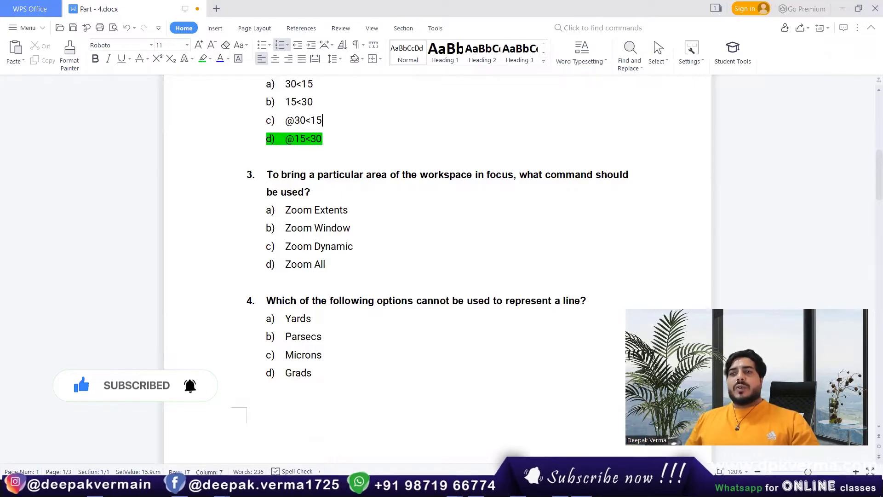
Return to AutoCAD, pan toward the lines, and box-select then deselect three vertical coloured lines
left_click(200, 441)
scroll(313, 275, "down", 5)
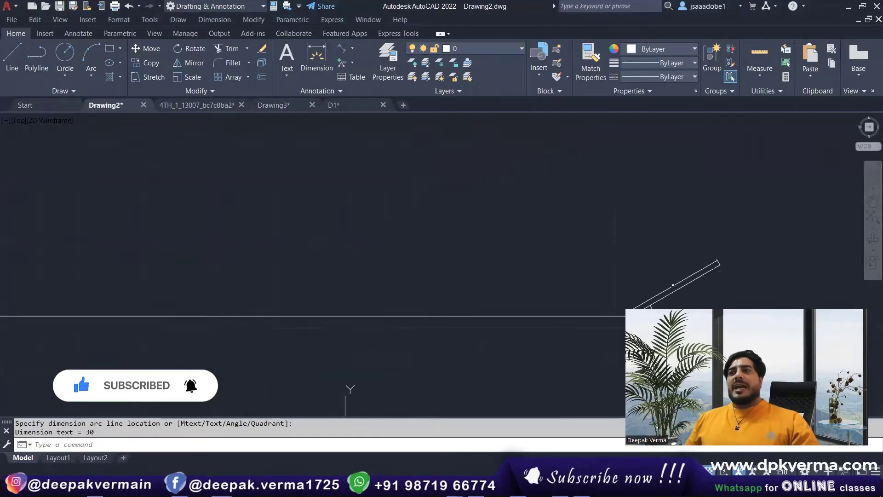
middle_click_drag(350, 295, 621, 290)
scroll(621, 290, "down", 4)
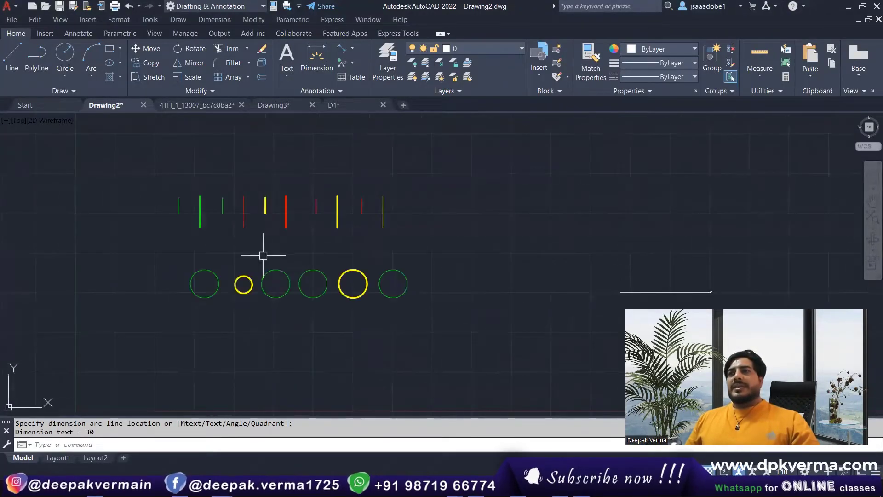
scroll(260, 208, "up", 4)
left_click(193, 154)
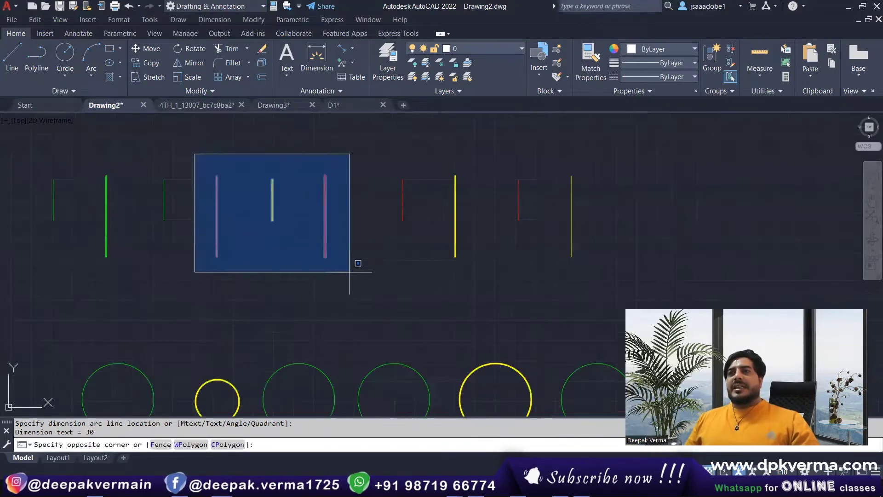
left_click(352, 267)
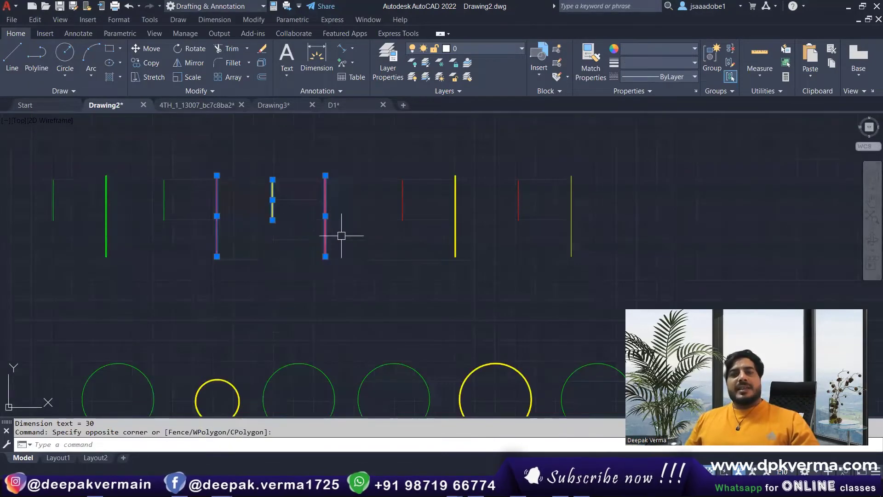
key("Escape")
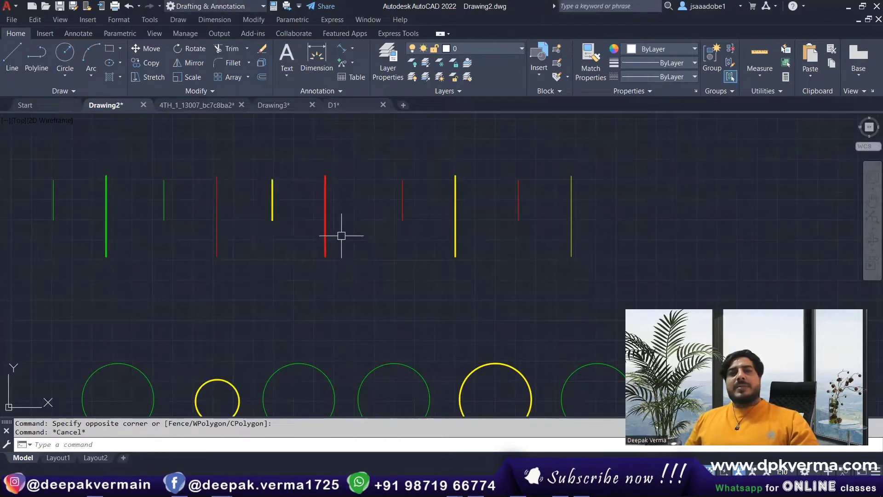
Zoom out to the whole drawing and erase the lone horizontal line
type("z")
key("Return")
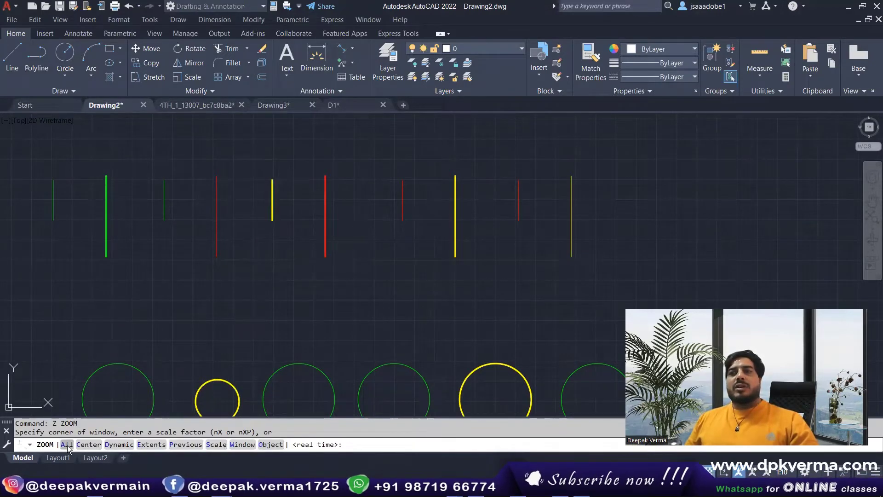
left_click(67, 444)
key("Escape")
middle_click_drag(805, 276, 396, 288)
left_click(332, 258)
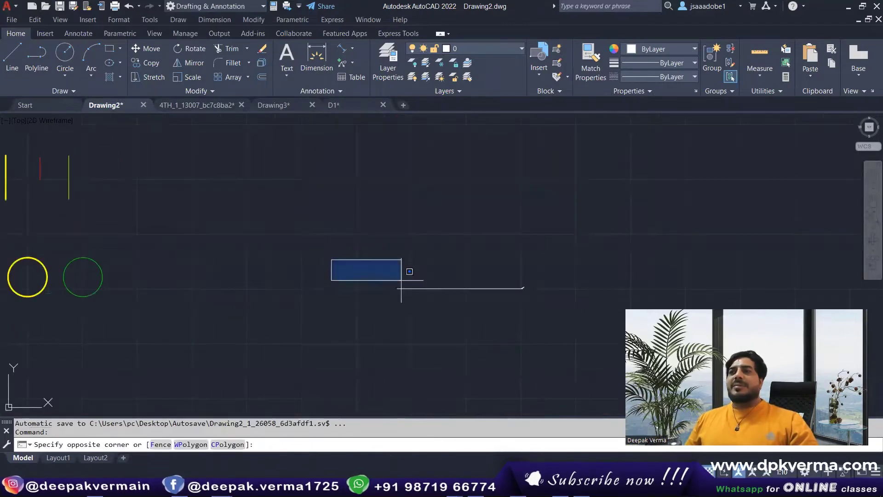
left_click(587, 339)
type("e")
key("Return")
Use ZOOM Window with two corners to enlarge the middle red and yellow lines
middle_click_drag(158, 281, 416, 300)
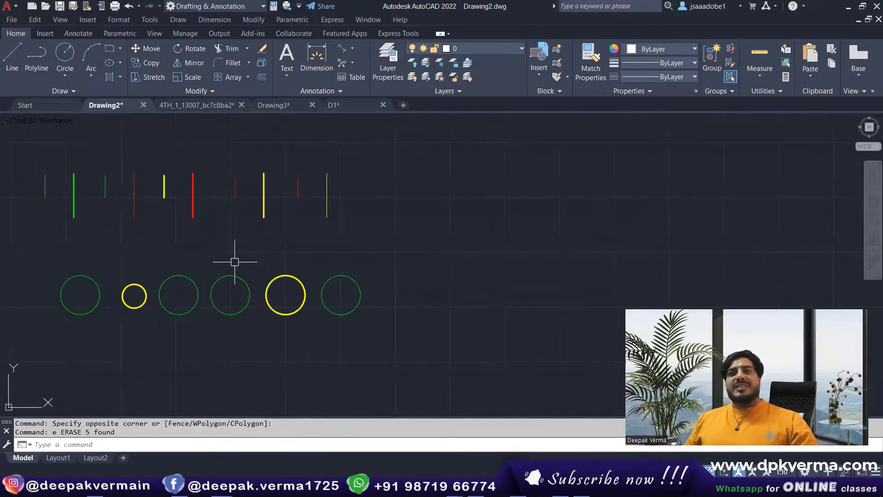
scroll(286, 261, "up", 3)
scroll(368, 253, "down", 2)
middle_click_drag(400, 251, 328, 256)
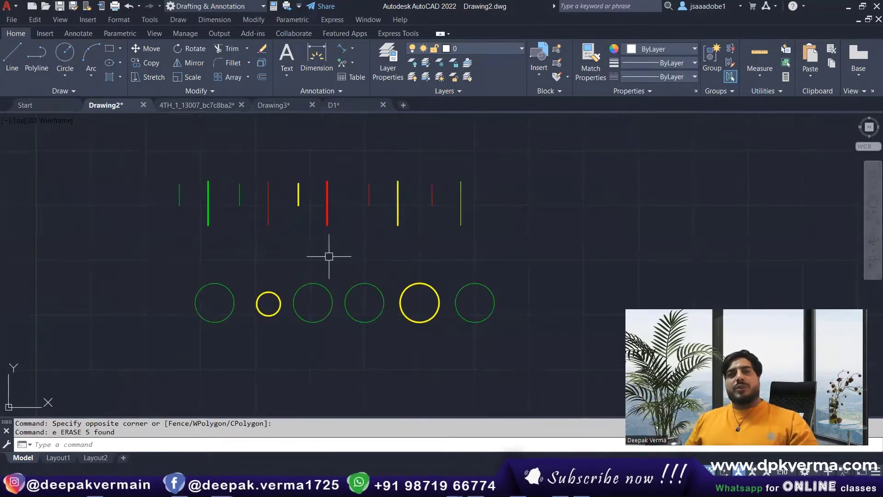
scroll(322, 226, "up", 1)
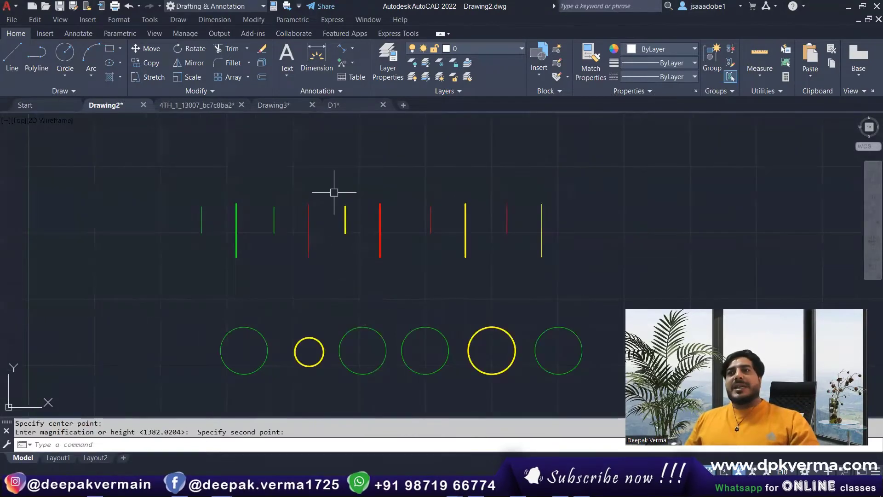
type("z")
key("Return")
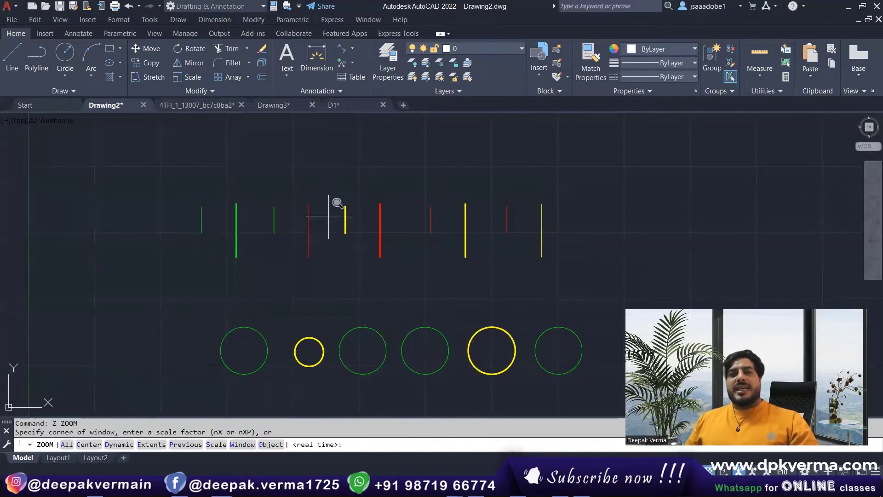
left_click(249, 444)
left_click(299, 193)
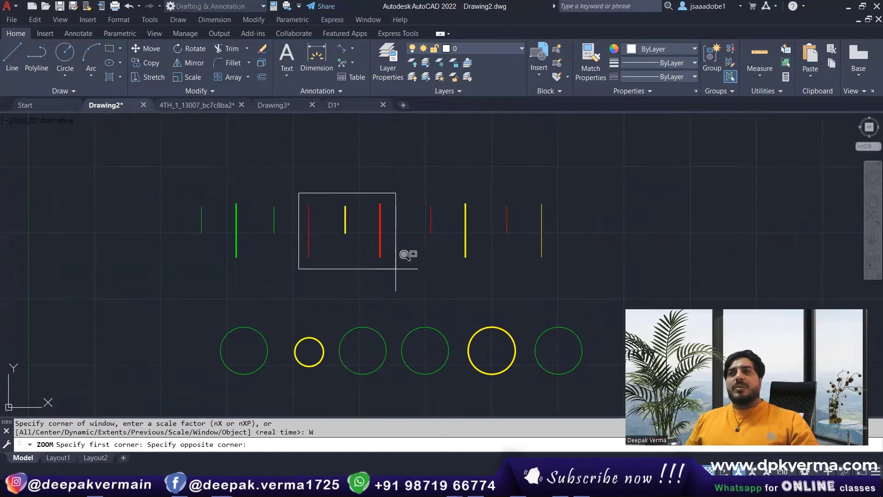
left_click(395, 268)
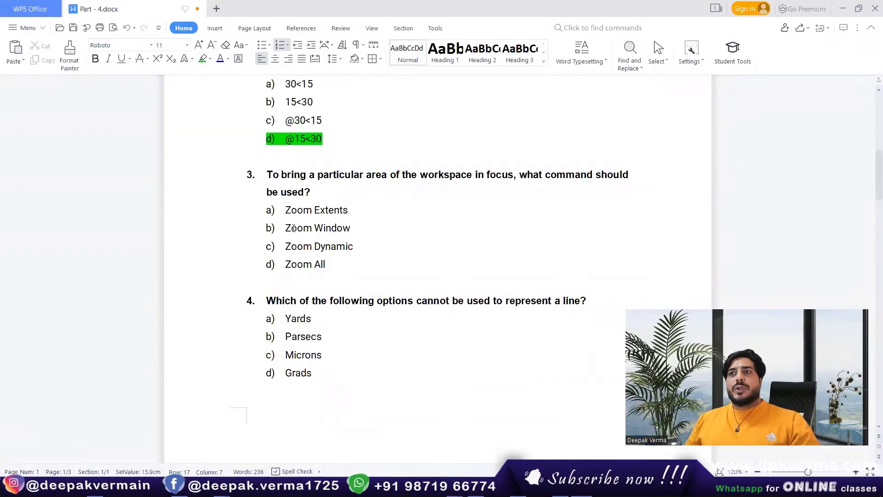
Highlight answer b) 'Zoom Window' in green and scroll down to question 4
left_click_drag(286, 227, 355, 228)
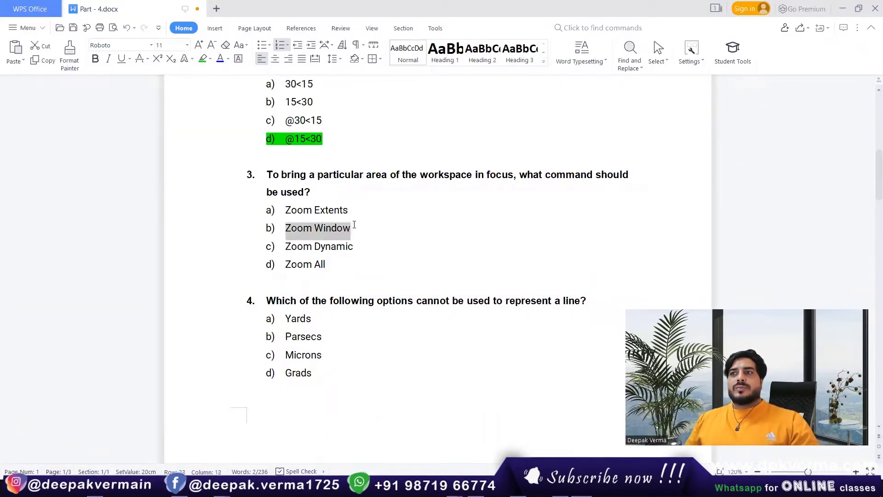
left_click(202, 58)
left_click(392, 228)
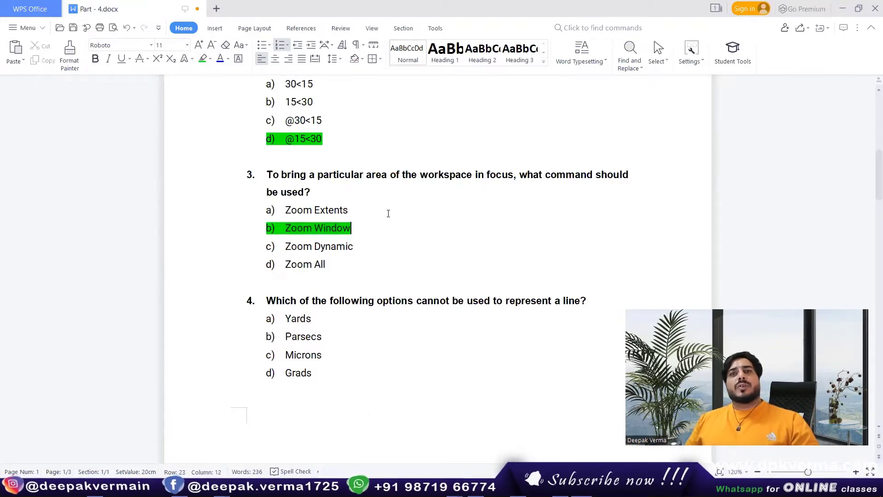
scroll(388, 213, "down", 3)
scroll(388, 213, "down", 1)
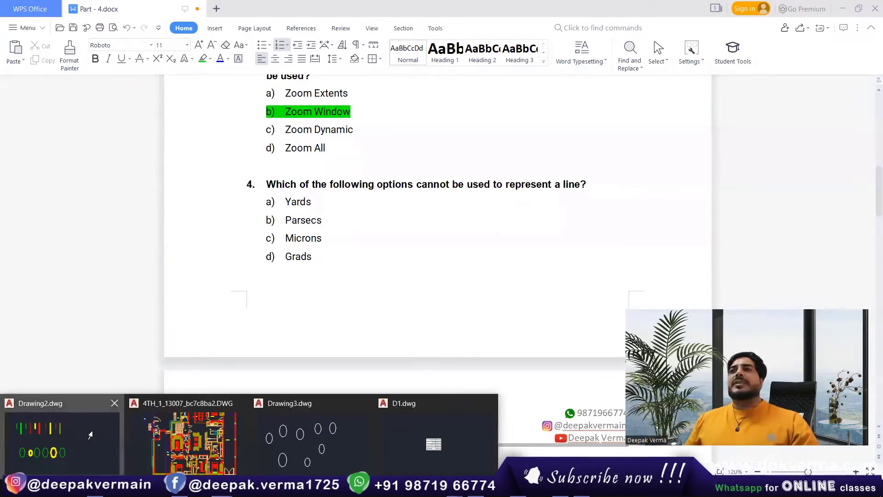
Maximise AutoCAD and undo the pan and zoom to show the lines and circles again
left_click(62, 427)
double_click(466, 3)
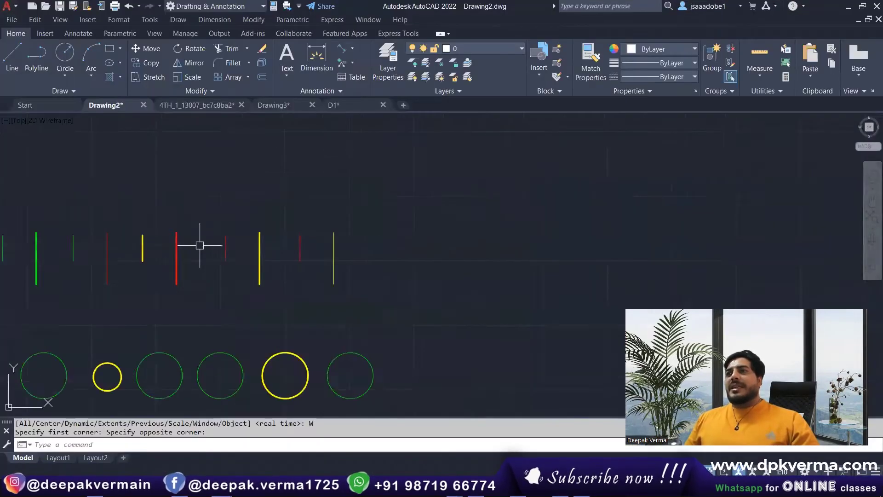
right_click(316, 198)
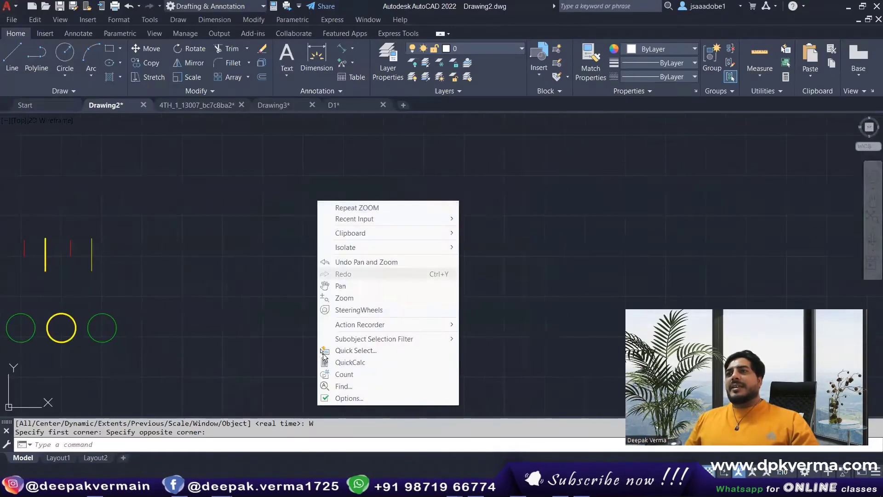
key("Escape")
Open Drawing Units with UN and review the Insertion scale unit list
type("UN")
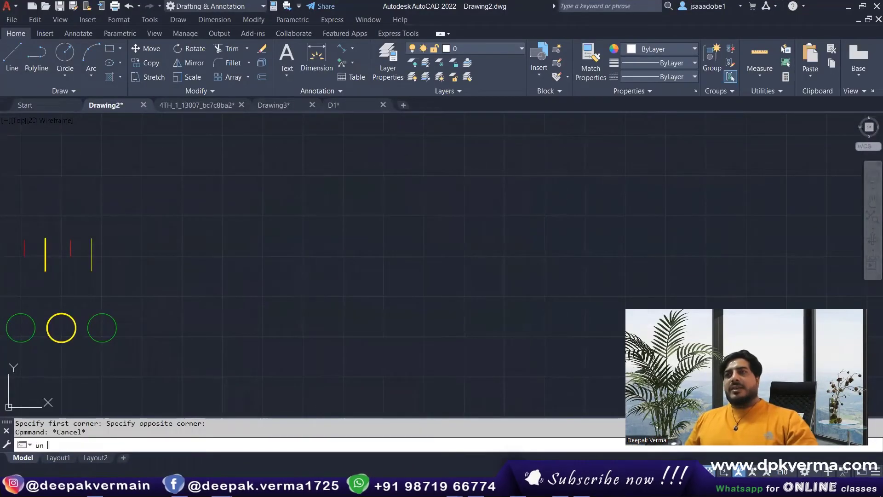
key("Return")
left_click(373, 243)
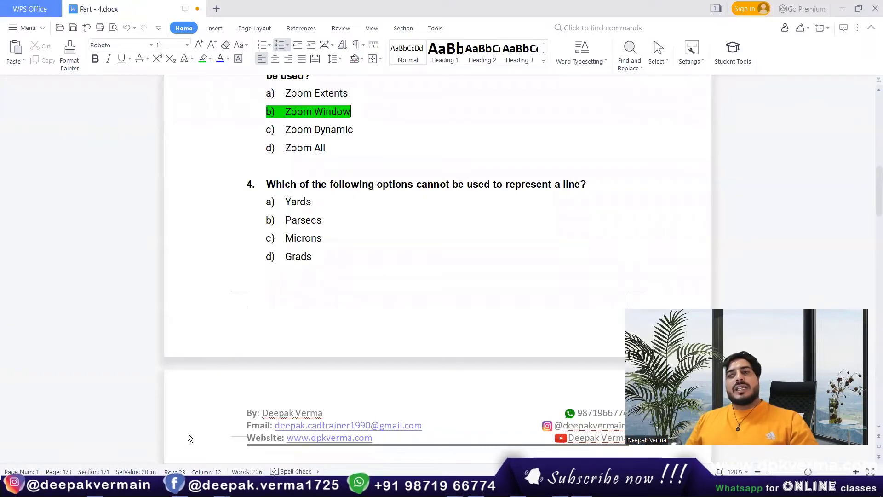
Highlight answer d) Grads in green, then scroll down to question 5
left_click_drag(312, 257, 272, 257)
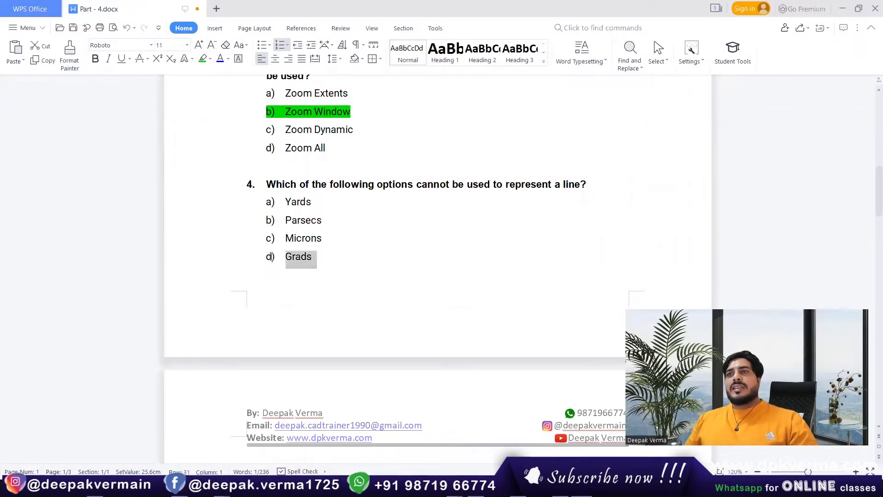
left_click(203, 58)
left_click(354, 246)
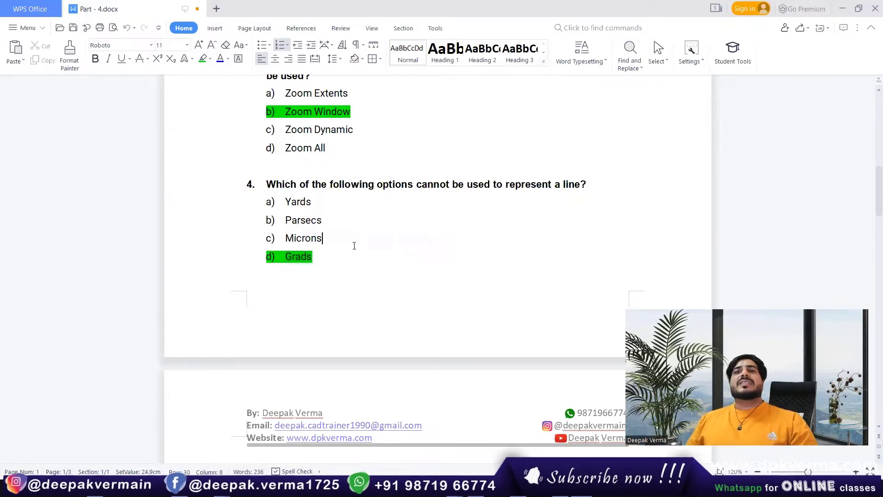
scroll(354, 245, "down", 2)
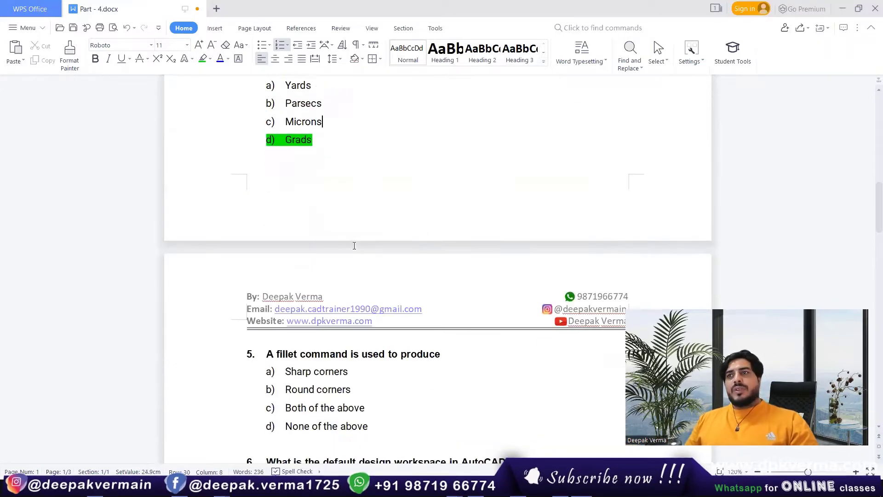
scroll(354, 246, "down", 3)
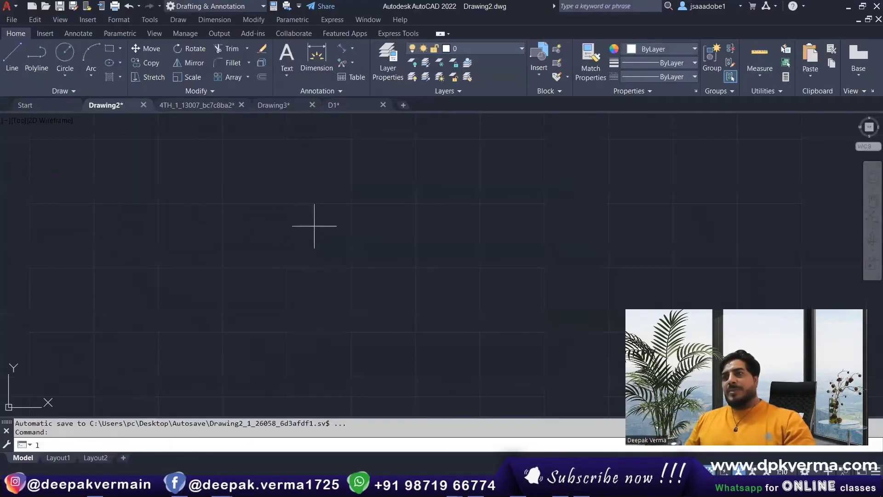
Draw a 100-unit horizontal line and a 100-unit vertical line with Ortho on
type("l")
key("Return")
left_click(267, 218)
key("F8")
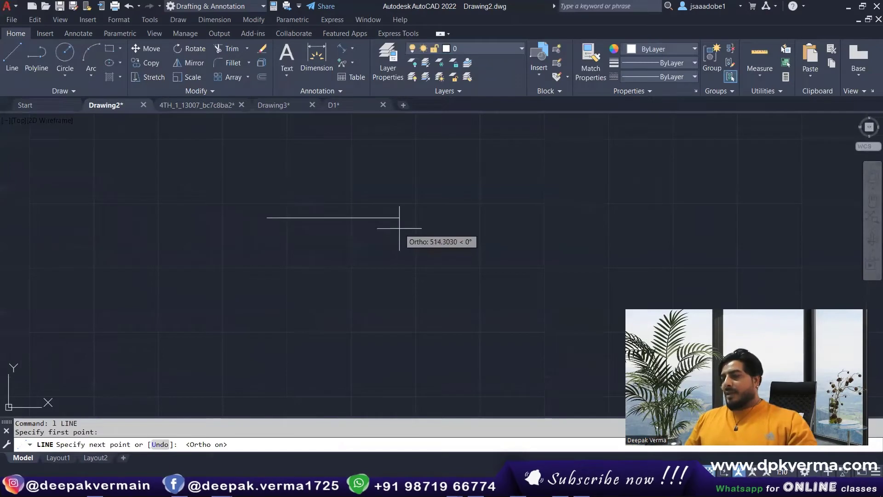
type("100")
key("Return")
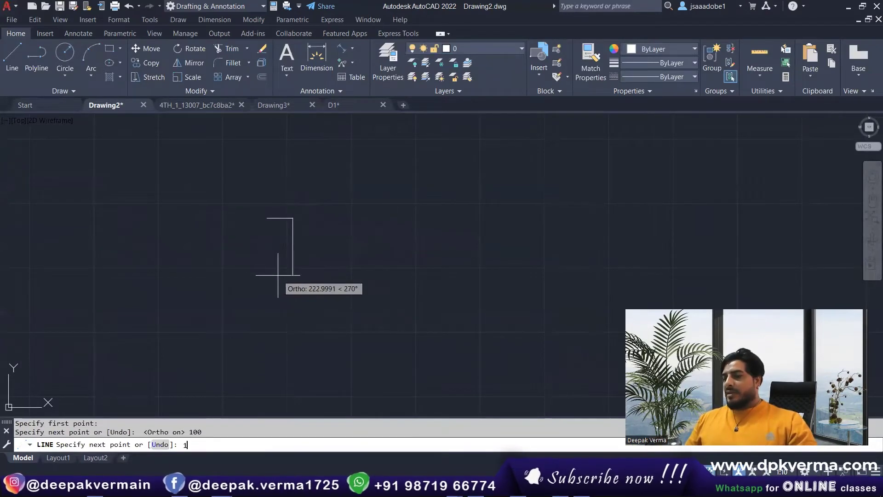
key("Return")
key("Escape")
scroll(286, 207, "up", 3)
scroll(334, 219, "up", 2)
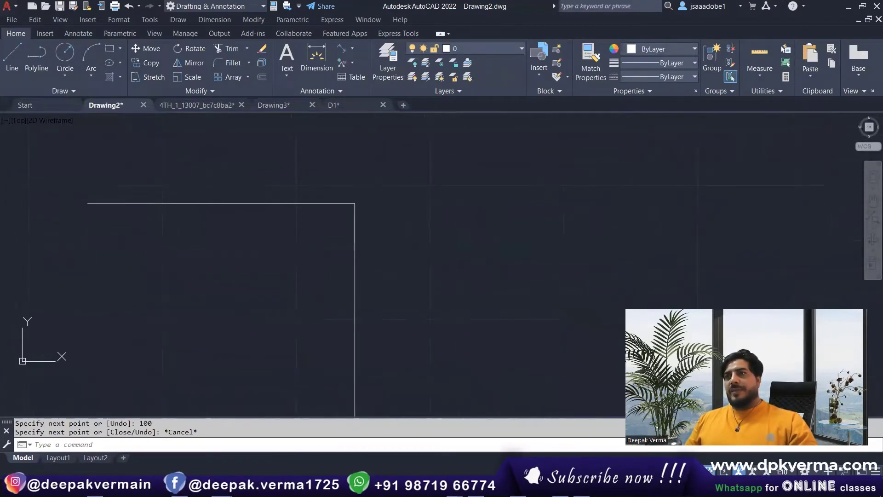
middle_click_drag(346, 209, 340, 196)
Shorten both lines with their grips so the corner opens up
left_click(322, 188)
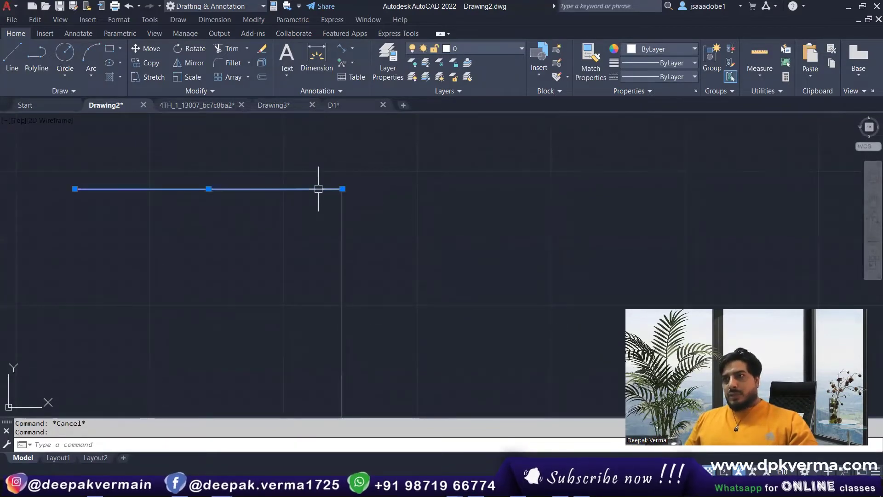
left_click(342, 188)
left_click(262, 188)
key("Escape")
left_click(342, 223)
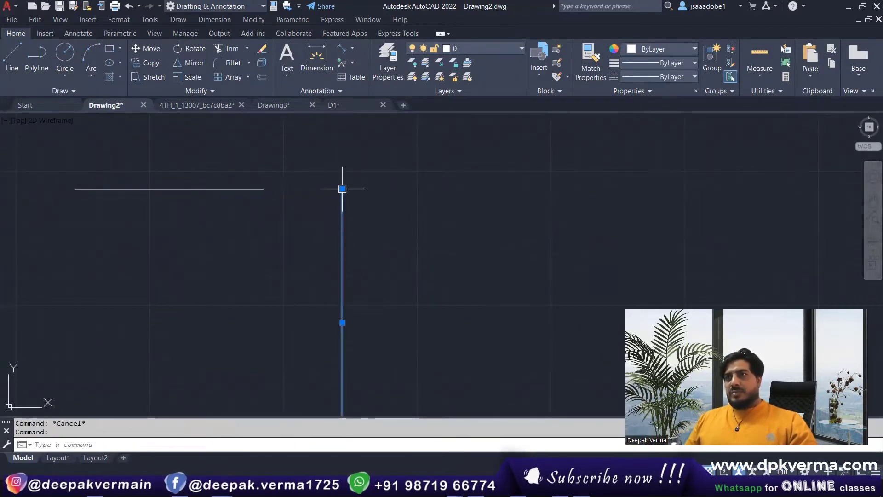
left_click(342, 189)
key("Escape")
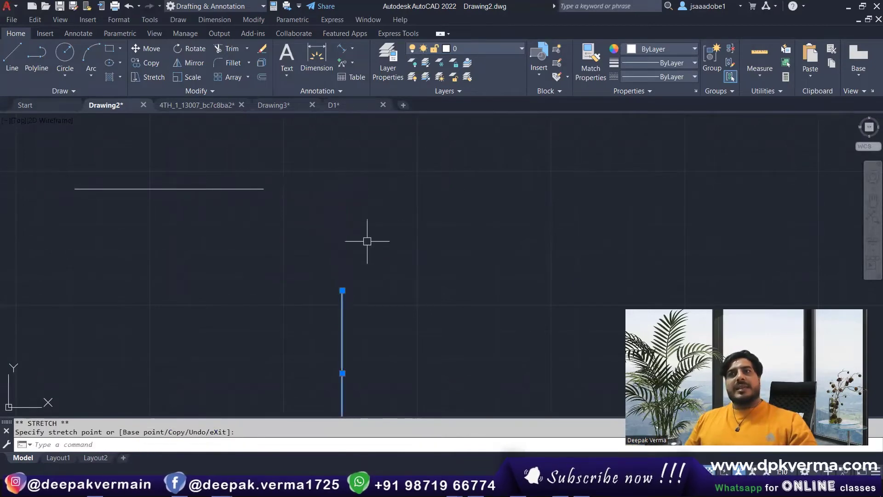
middle_click_drag(367, 242, 373, 203)
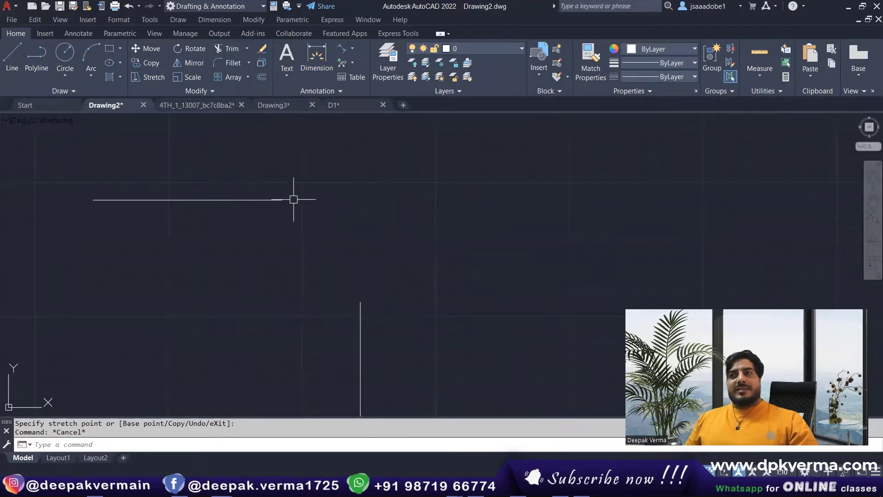
middle_click_drag(301, 193, 288, 184)
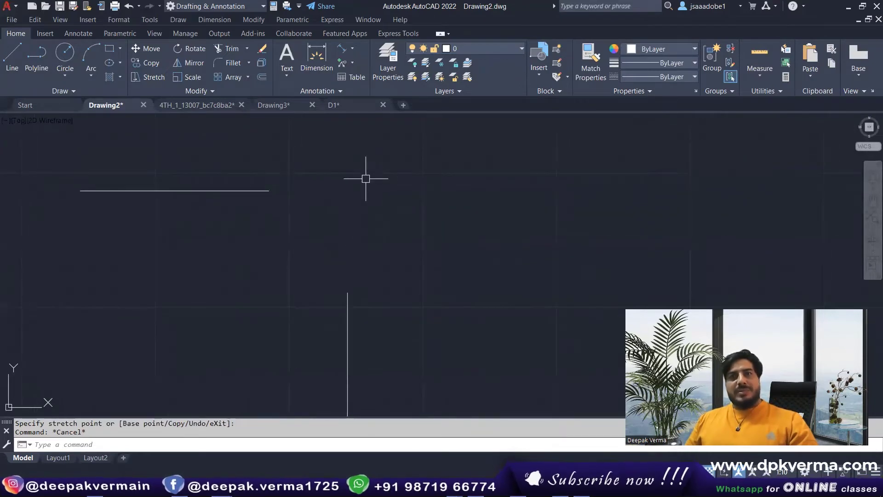
Fillet the two lines with radius 0 to join them at a sharp corner
type("f")
key("Return")
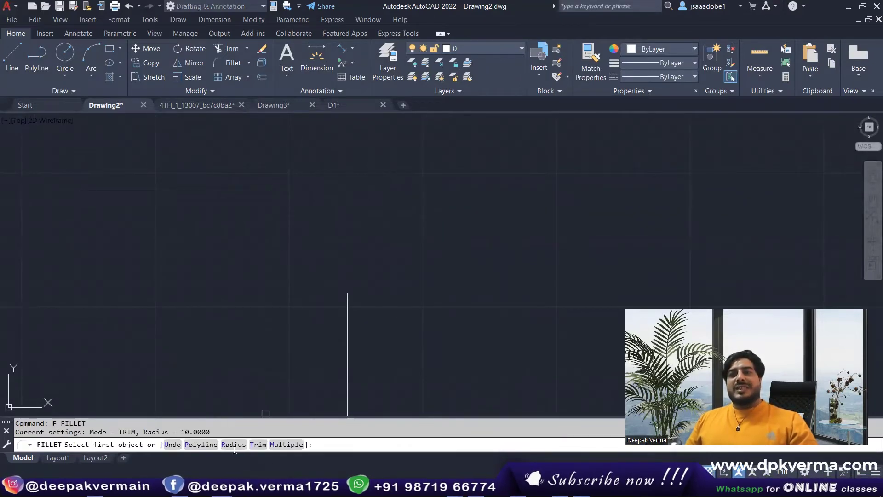
left_click(234, 447)
type("0")
key("Return")
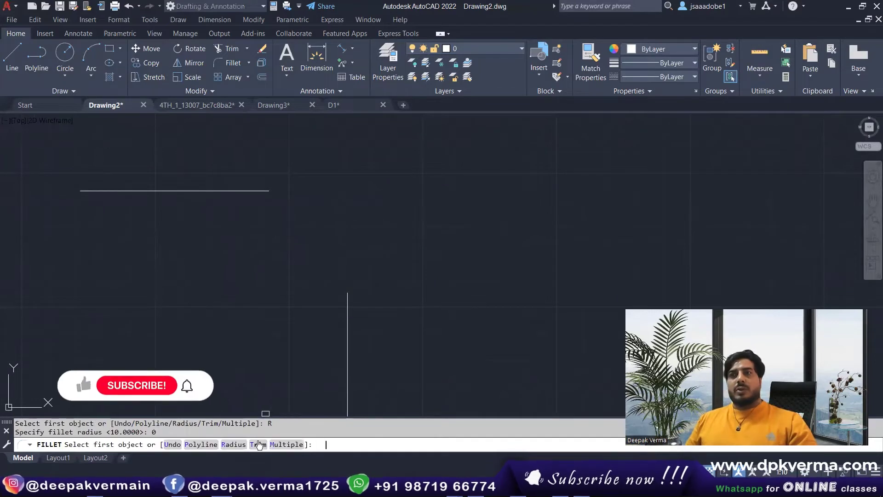
left_click(268, 190)
left_click(348, 300)
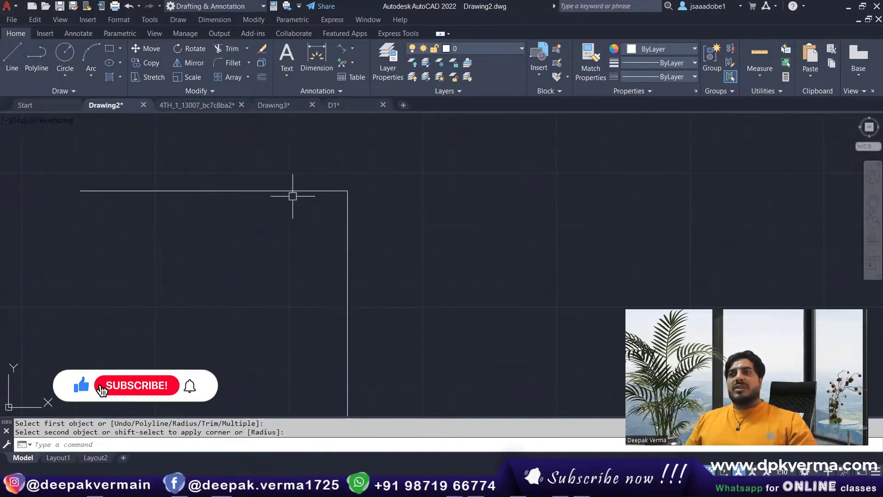
middle_click_drag(342, 227, 344, 215)
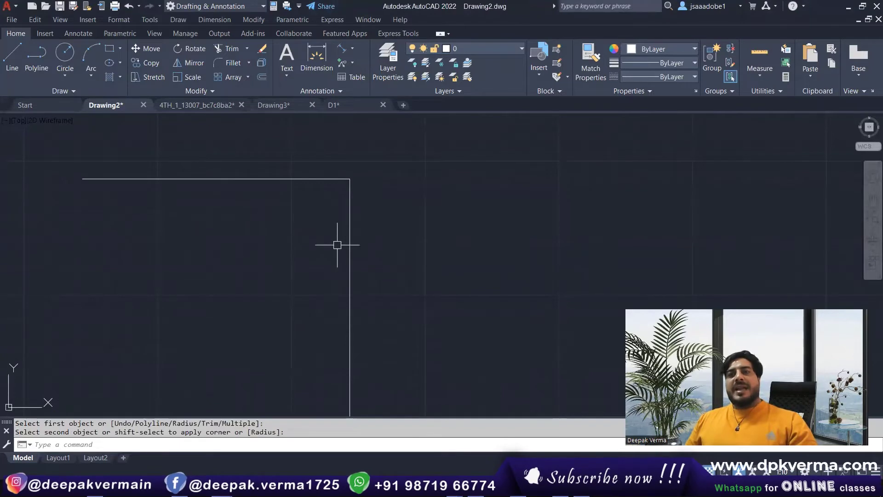
Fillet the corner again with radius 10 to round it
type("f")
key("Return")
type("r")
key("Return")
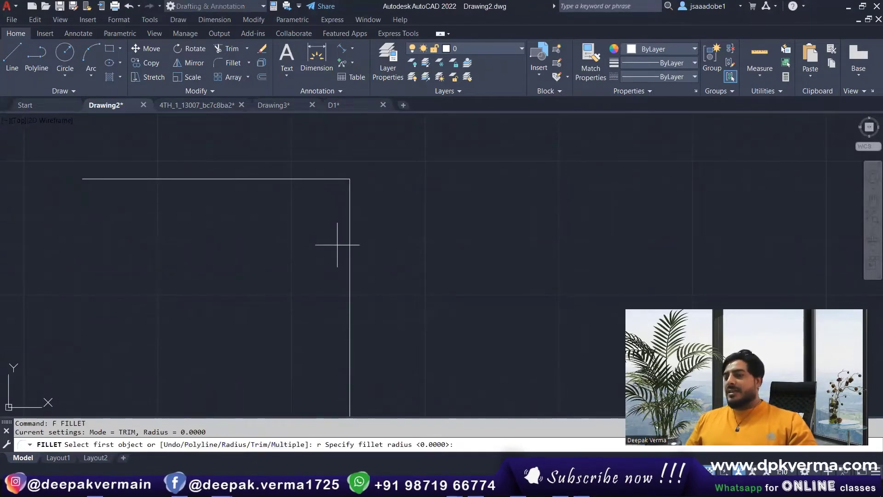
type("10")
key("Return")
left_click(322, 178)
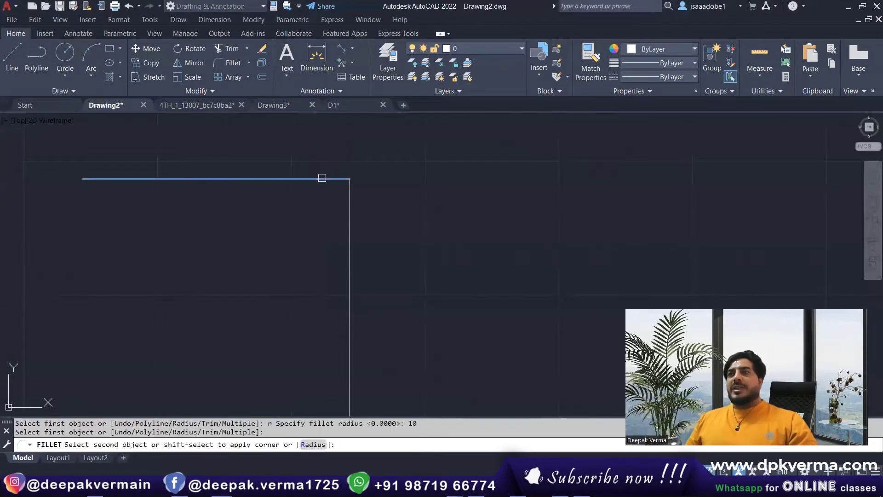
left_click(350, 223)
scroll(342, 186, "up", 2)
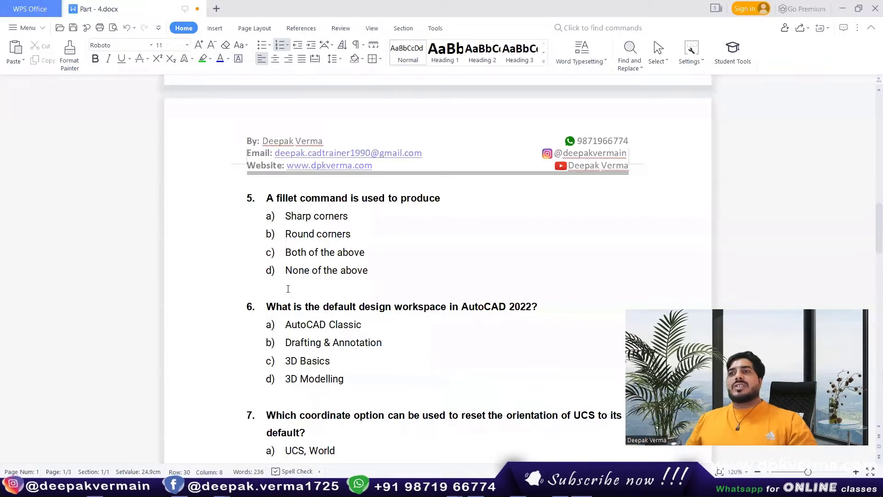
Highlight answer c) Both of the above in green and scroll to question 6
left_click_drag(326, 252, 366, 252)
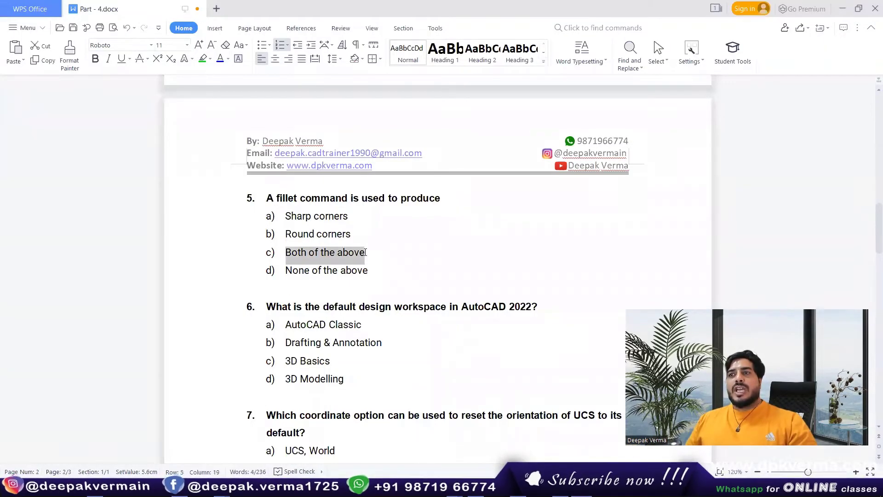
left_click(203, 58)
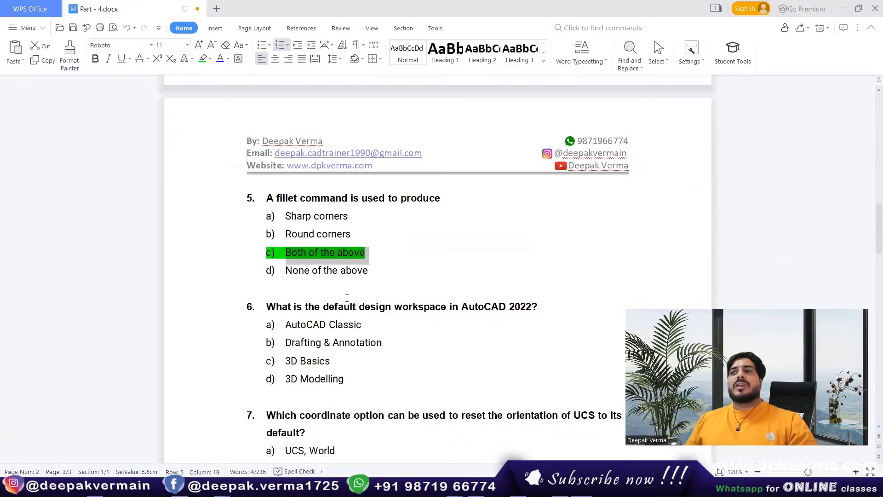
left_click(248, 288)
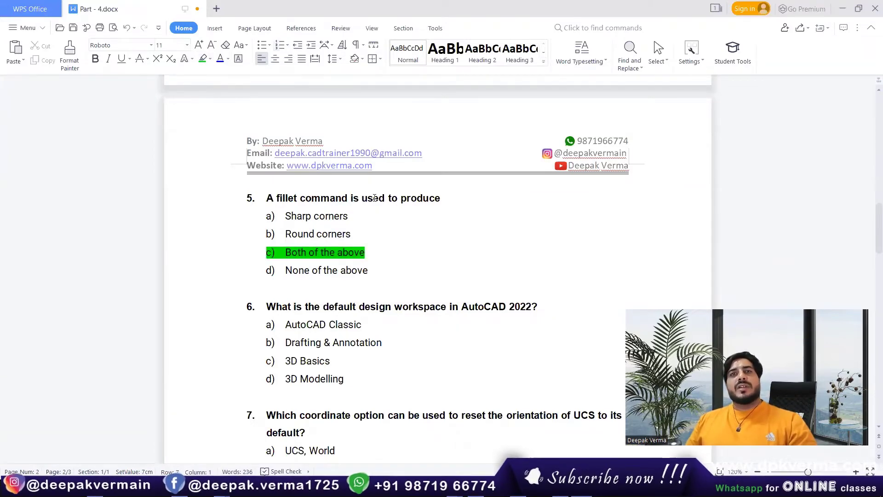
scroll(375, 198, "down", 3)
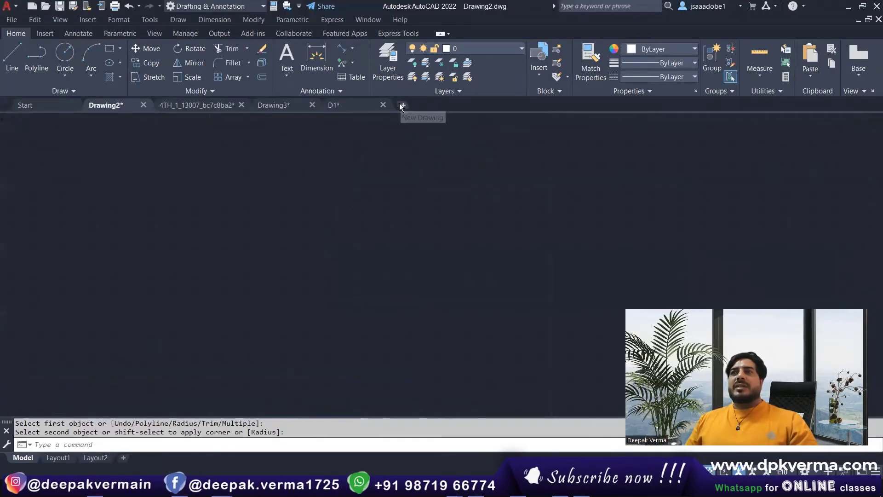
Start new Drawing4 and confirm the workspace is Drafting & Annotation
left_click(401, 105)
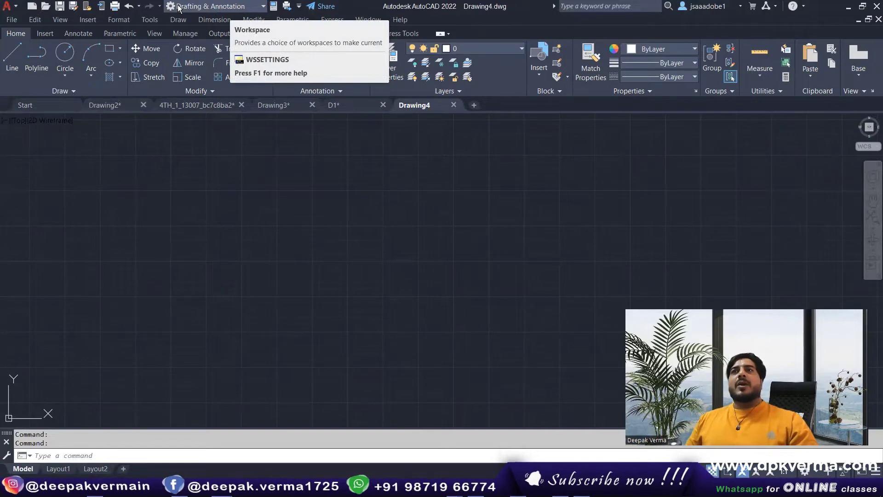
left_click(212, 7)
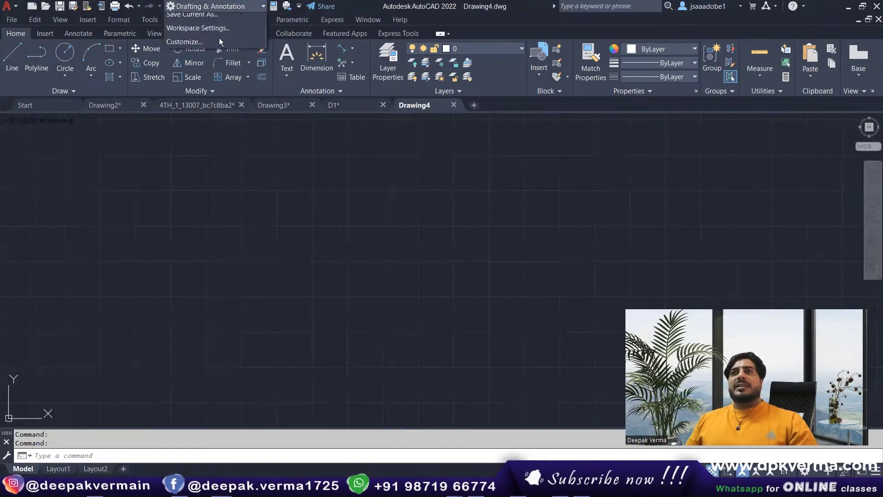
left_click(212, 17)
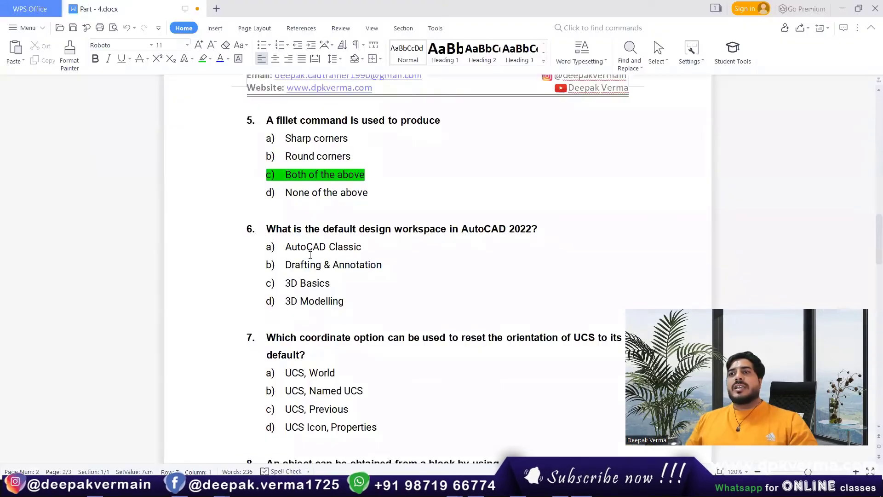
Highlight answer b) Drafting & Annotation in green and scroll to question 7
left_click_drag(286, 265, 387, 266)
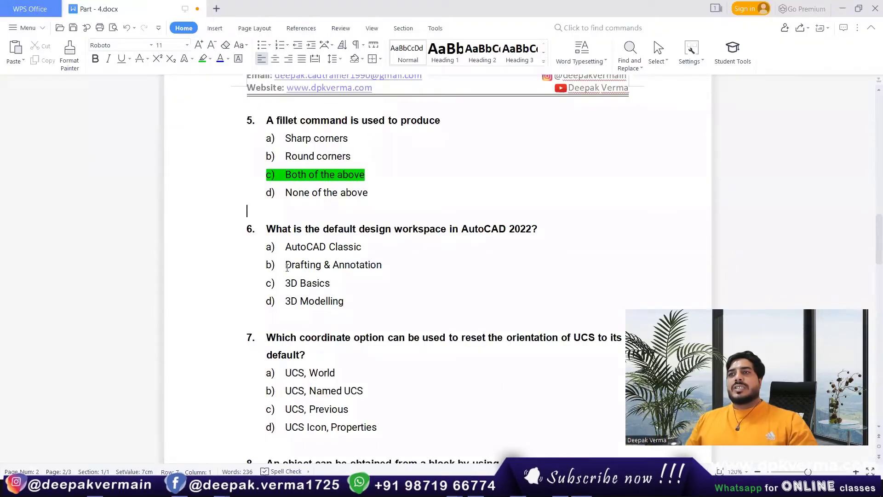
left_click(202, 58)
left_click(365, 284)
scroll(367, 285, "down", 3)
scroll(367, 285, "down", 2)
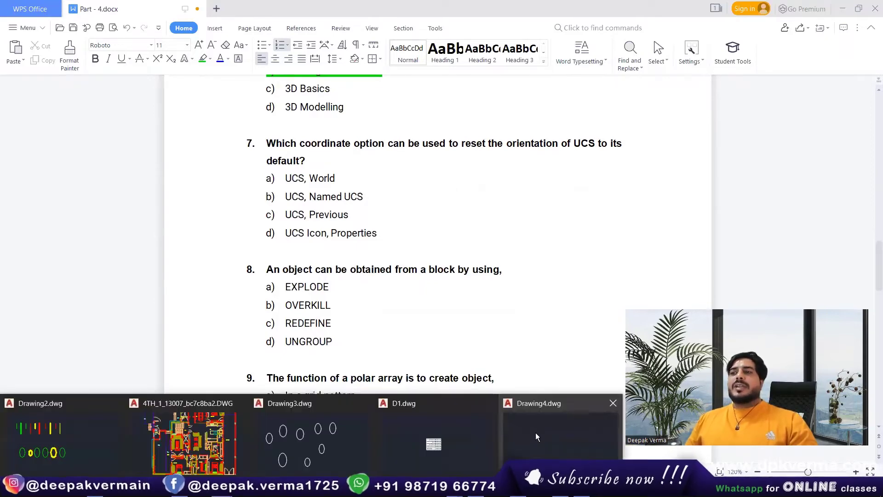
Rotate Drawing4's UCS by dragging its X-axis grip with Ortho on
left_click(546, 434)
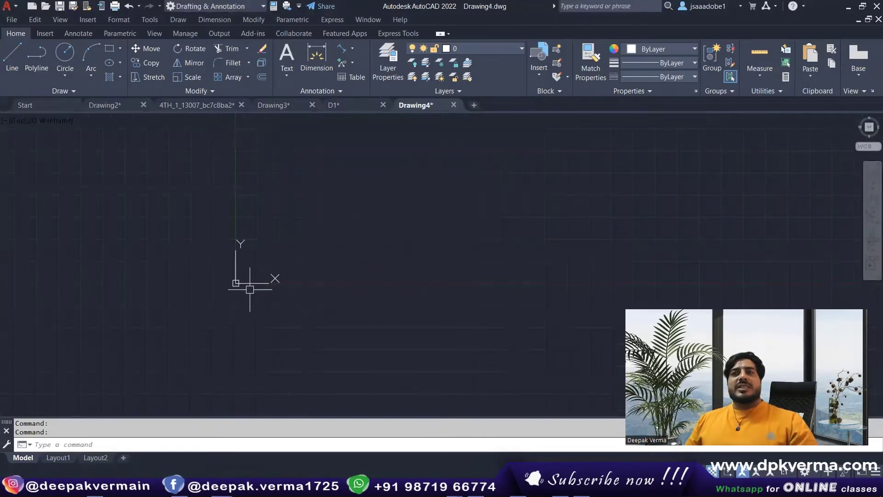
middle_click_drag(249, 290, 194, 305)
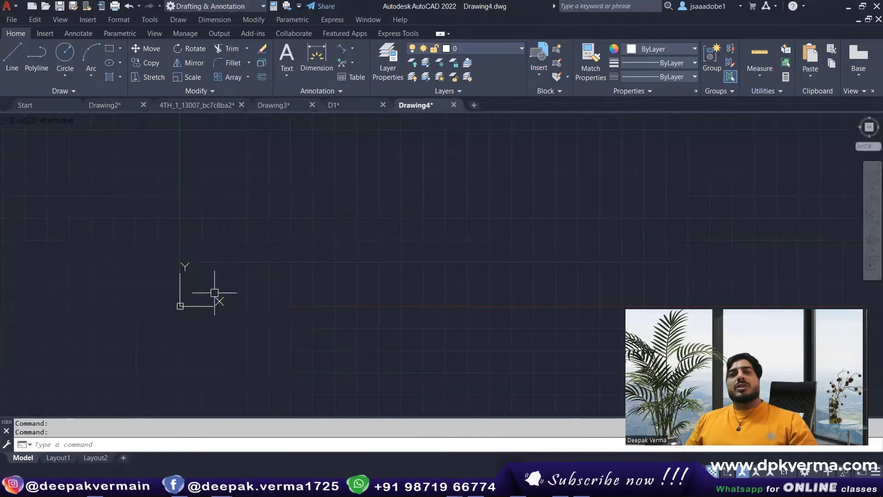
left_click(212, 306)
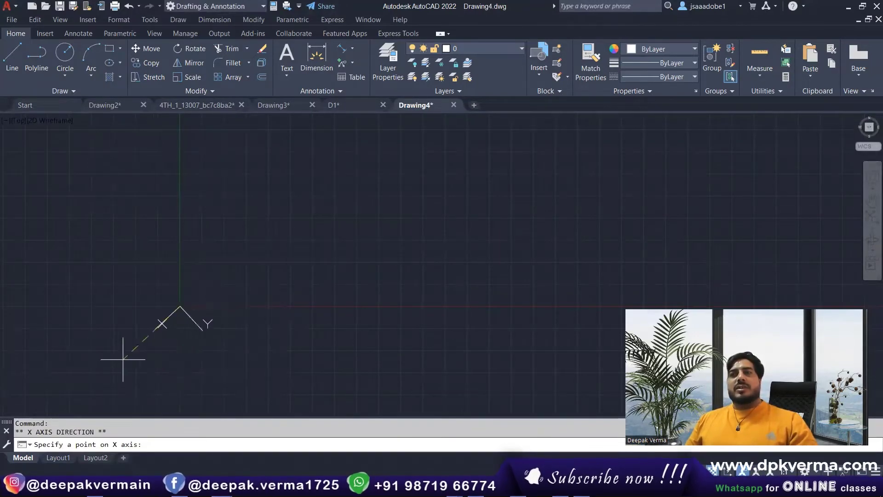
key("F8")
left_click(182, 359)
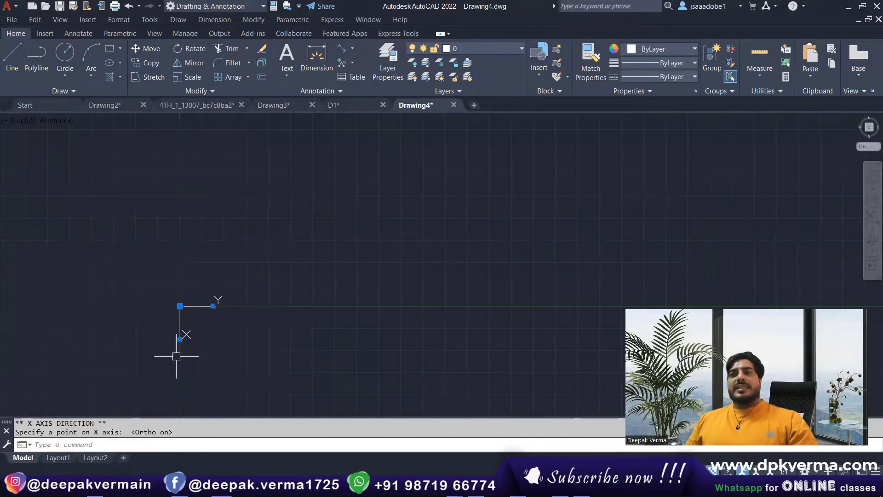
middle_click_drag(243, 333, 234, 312)
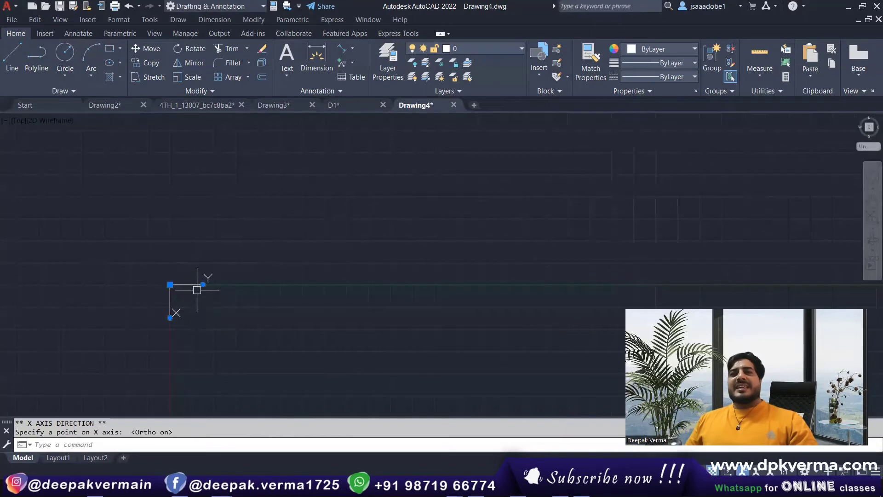
Reset the UCS to World from the icon menu and UCS command, then return to WPS
right_click(201, 283)
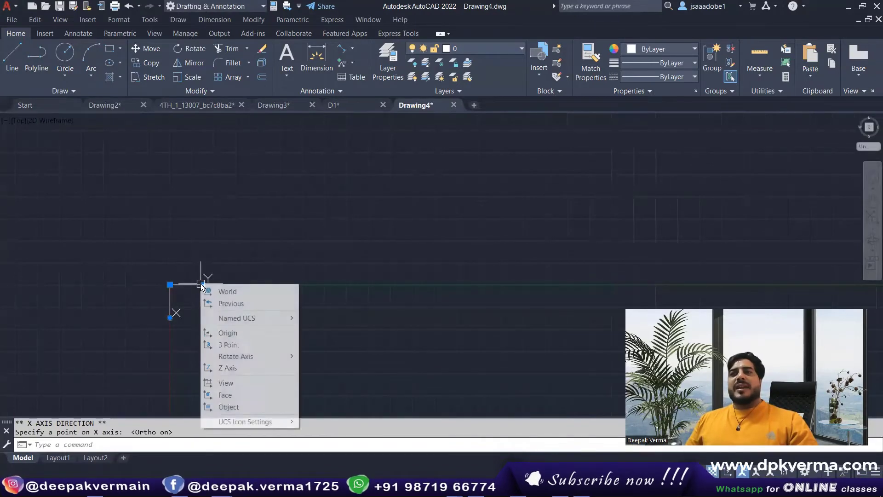
left_click(229, 291)
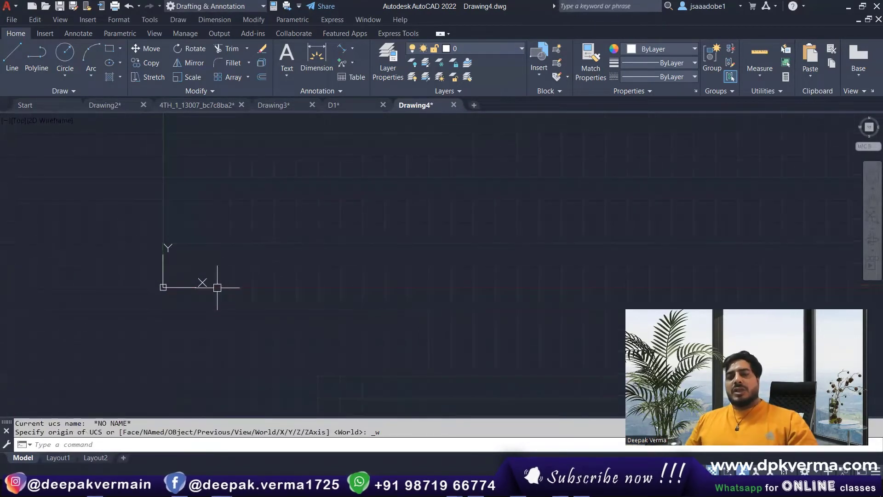
type("ucs")
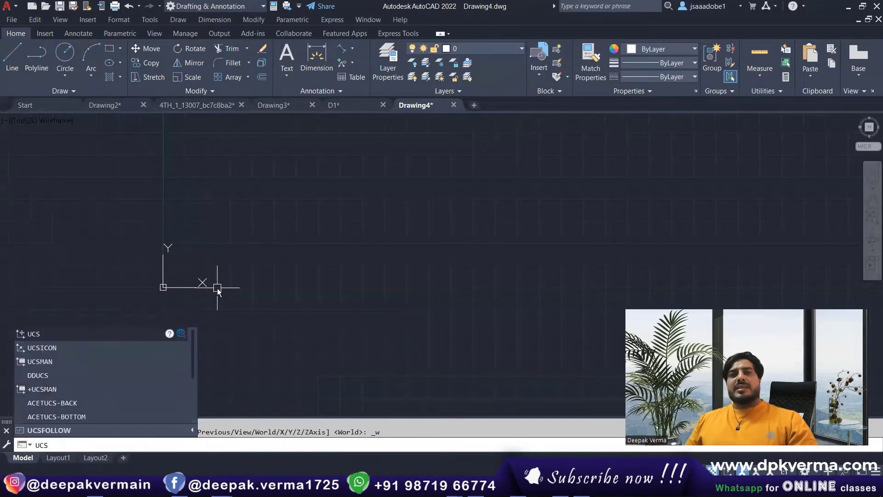
key("Return")
left_click(300, 444)
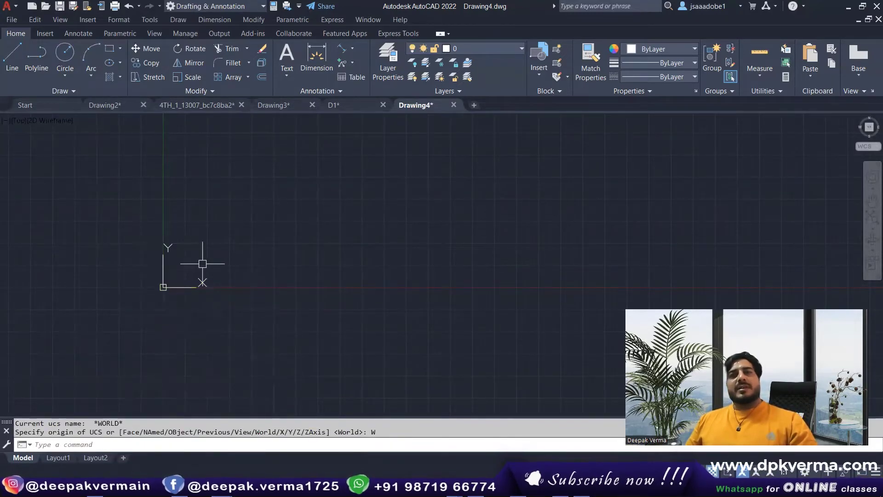
key("alt+Tab")
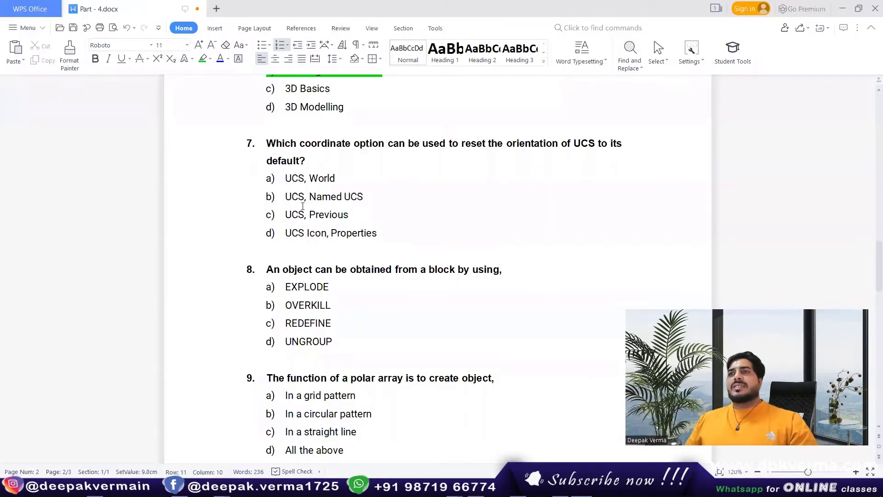
Highlight answer a) UCS, World in green, scroll on, and return to AutoCAD
left_click_drag(286, 180, 345, 180)
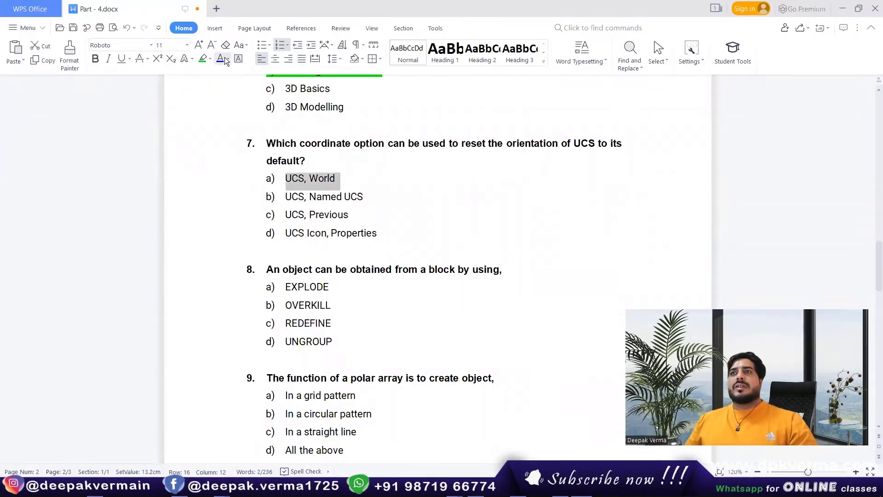
left_click(203, 58)
left_click(322, 196)
scroll(381, 138, "down", 1)
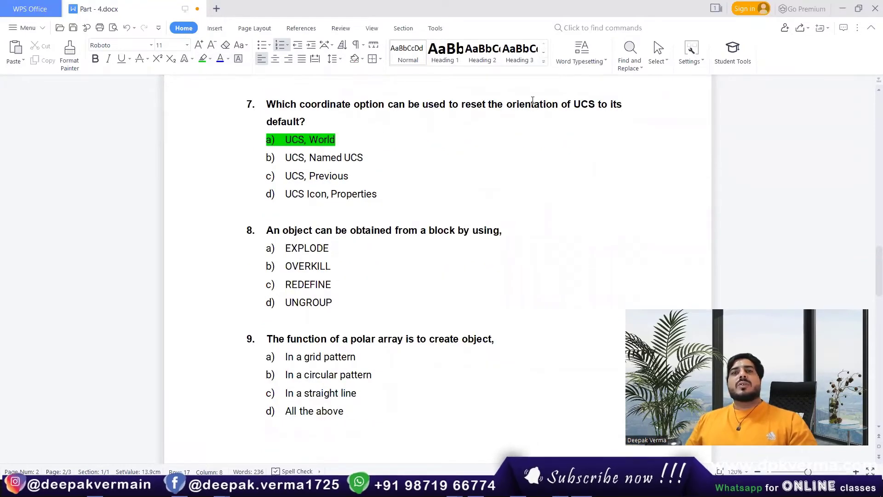
scroll(337, 205, "down", 1)
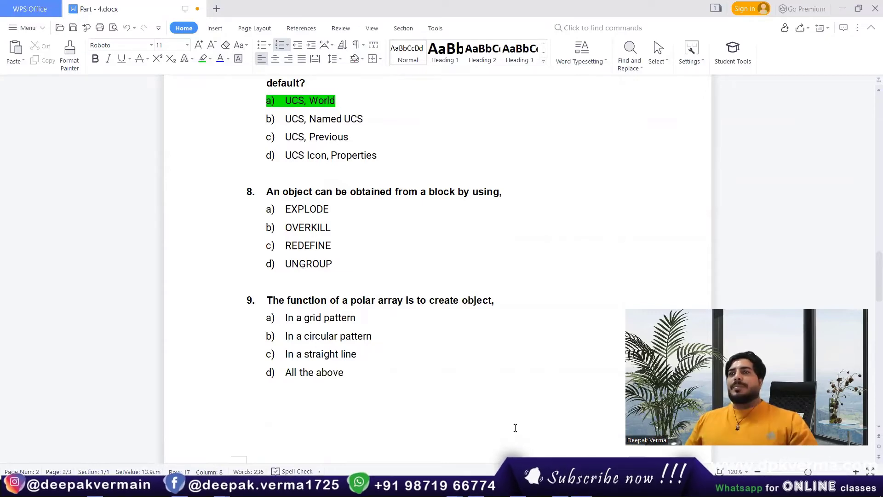
key("alt+Tab")
Draw a smaller circle and a larger circle side by side
type("c")
key("Return")
left_click(266, 212)
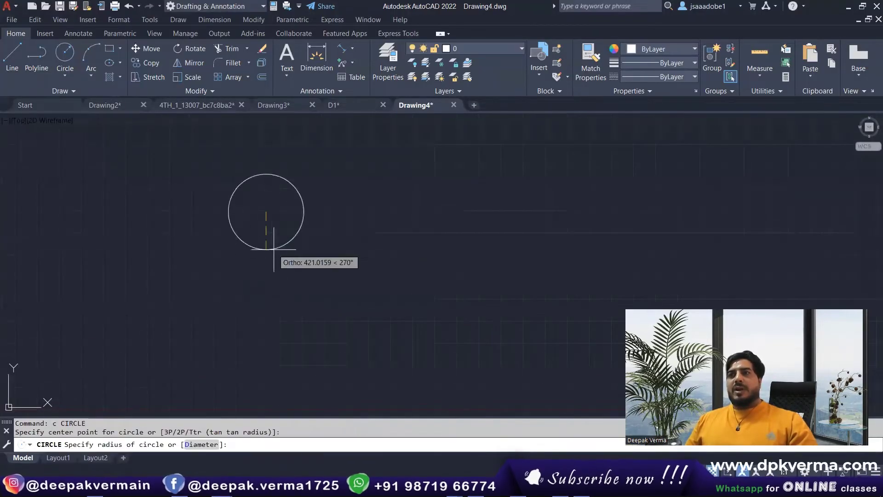
left_click(266, 250)
key("Return")
left_click(389, 212)
left_click(391, 256)
middle_click_drag(396, 225, 381, 265)
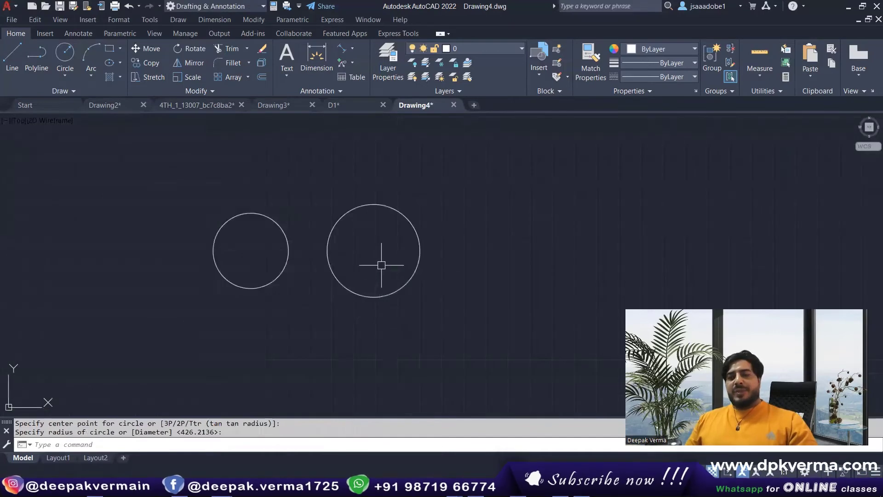
Define block a from both circles with its base point between them
type("b")
key("Return")
type("a")
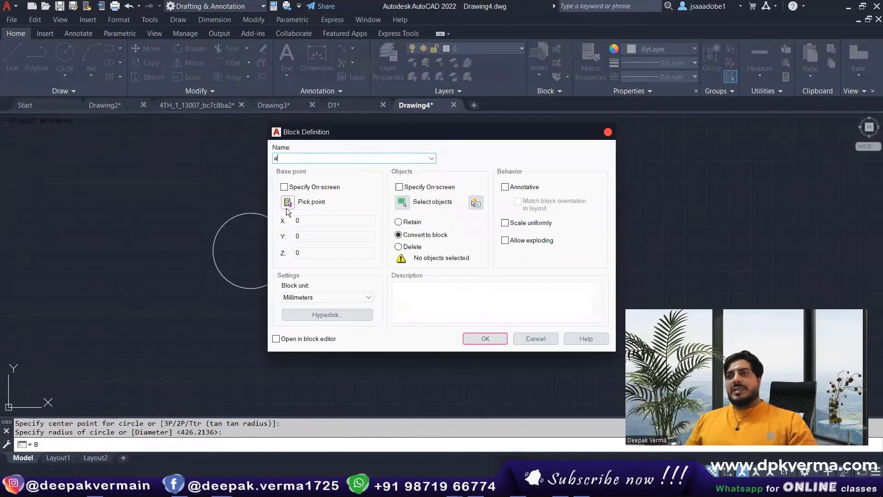
left_click(288, 202)
left_click(373, 250)
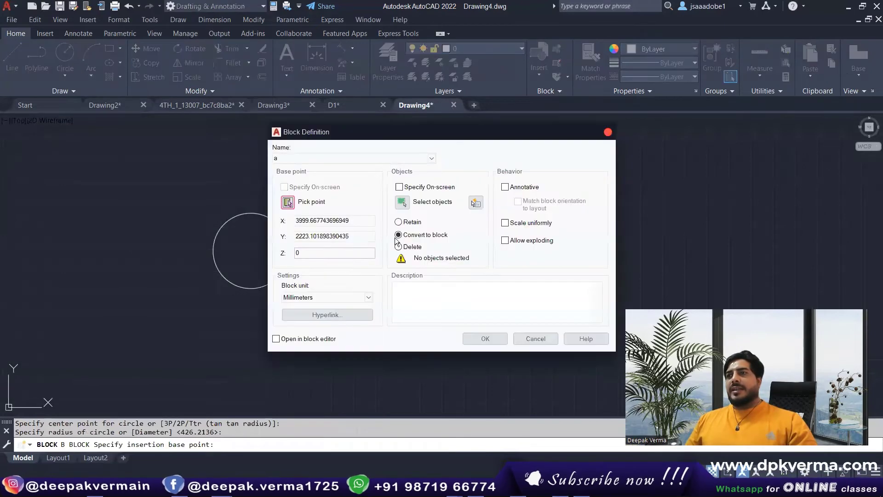
left_click(401, 202)
left_click(477, 192)
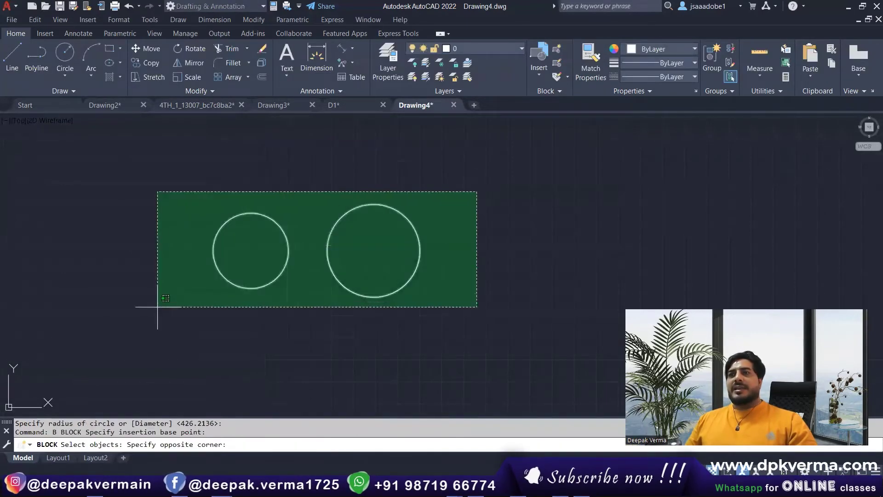
left_click(158, 308)
key("Return")
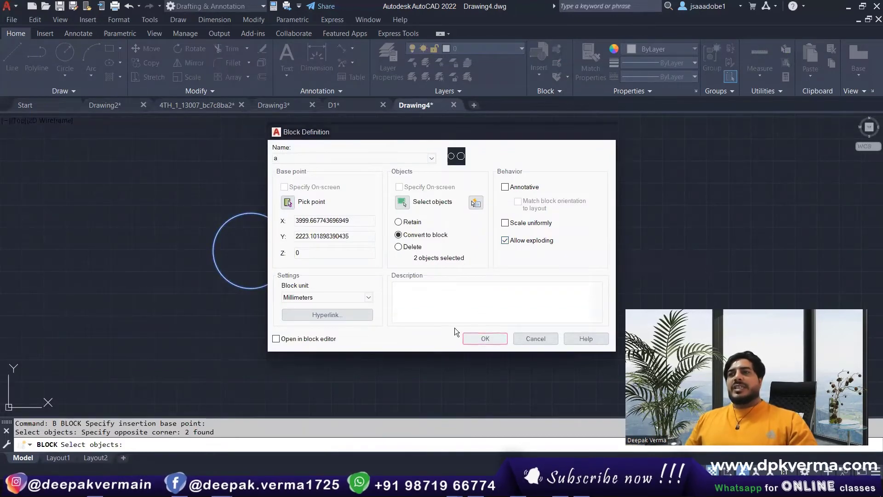
left_click(483, 338)
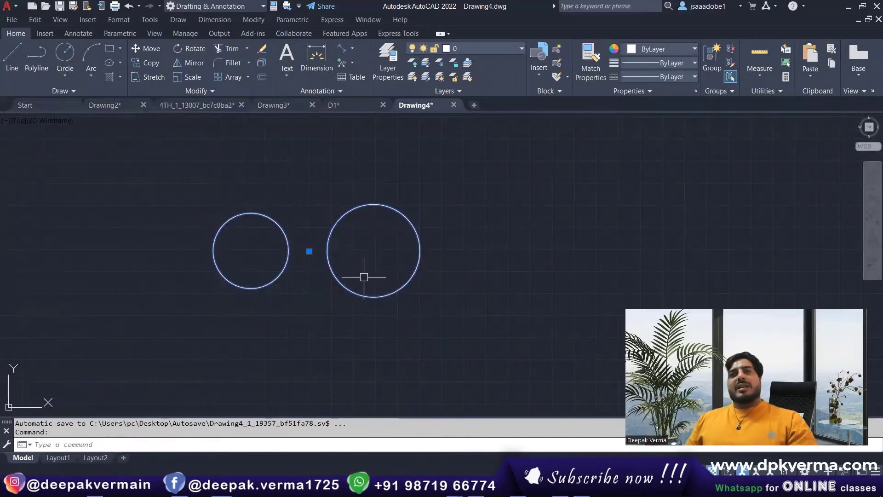
key("Escape")
Explode block a back into two separate circles
middle_click_drag(363, 277, 365, 262)
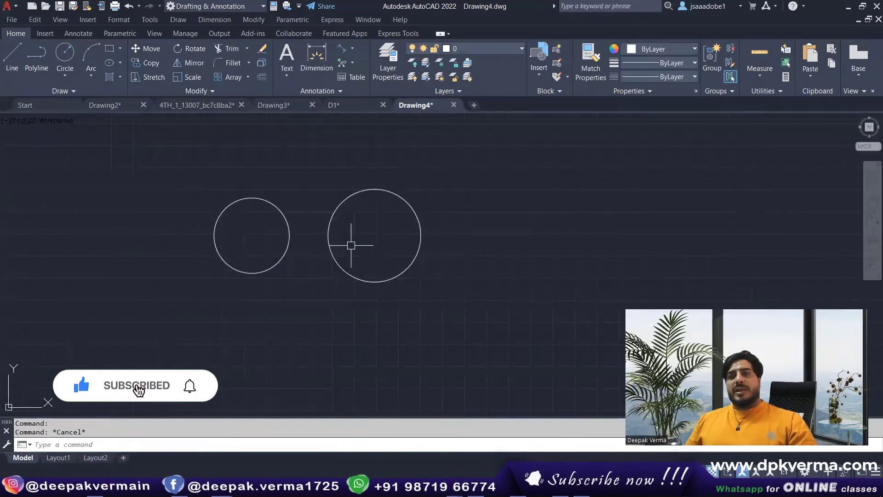
type("x")
key("Return")
left_click(327, 236)
key("Return")
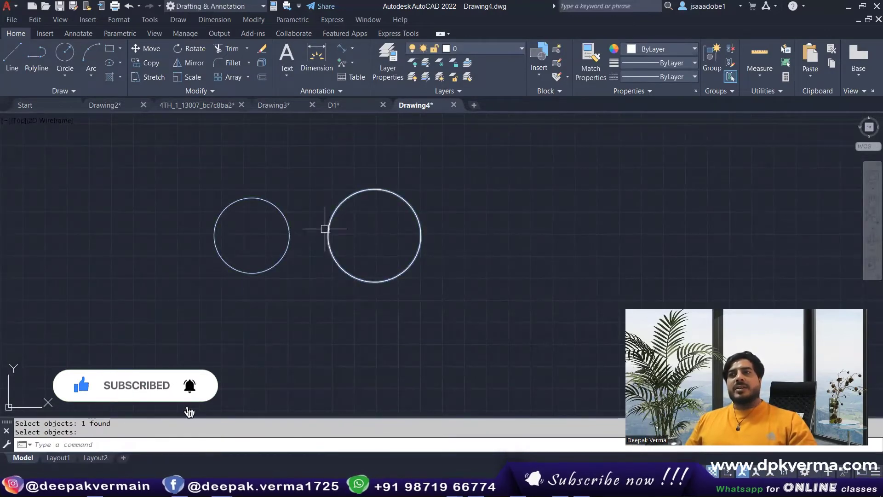
left_click(327, 232)
left_click(291, 232)
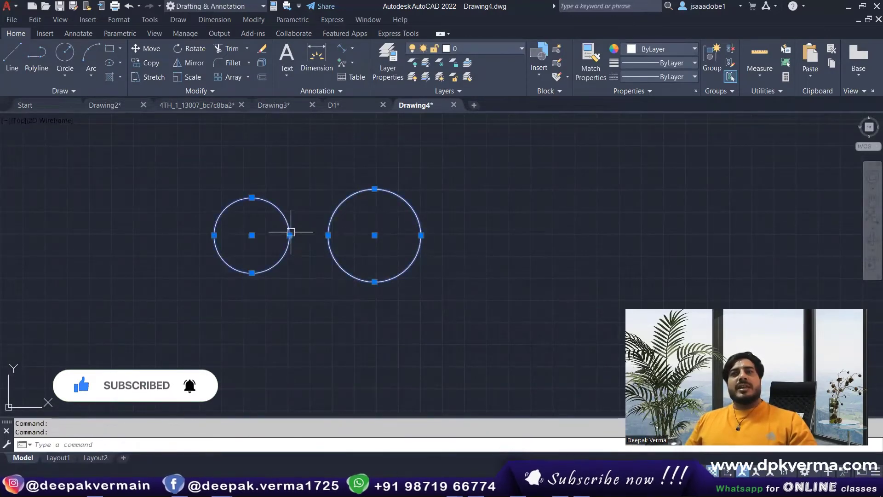
middle_click_drag(291, 233, 278, 244)
key("Escape")
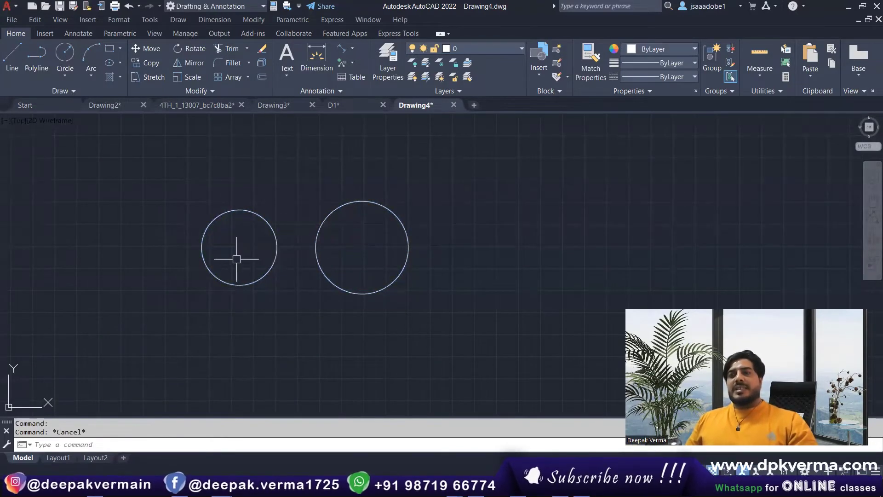
type("b")
Define block q from both circles with Allow exploding turned off
key("Return")
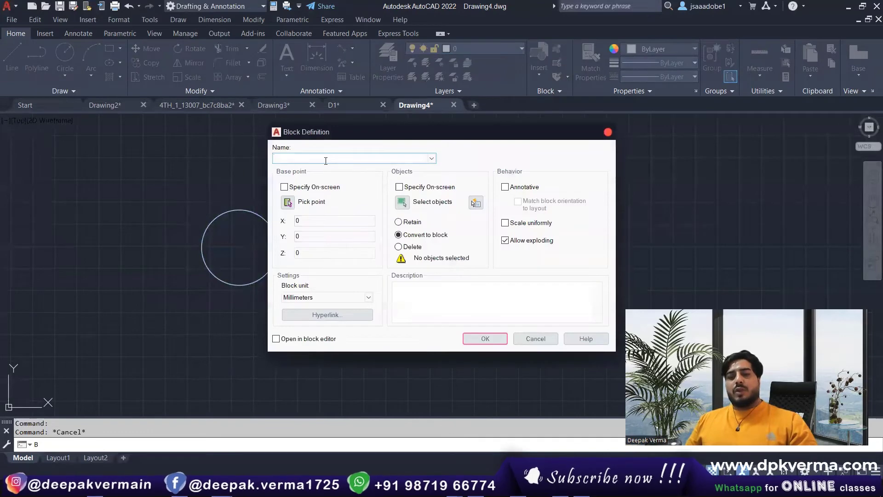
left_click(287, 202)
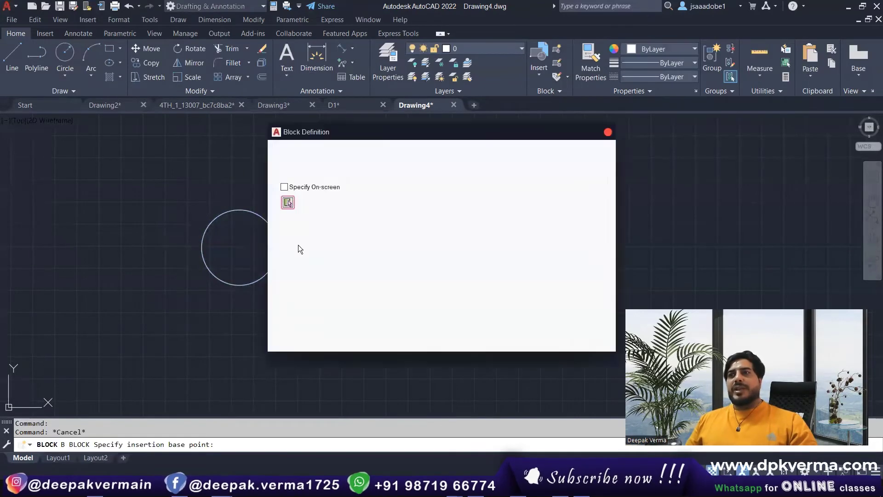
left_click(298, 246)
left_click(405, 204)
left_click(453, 173)
left_click(160, 300)
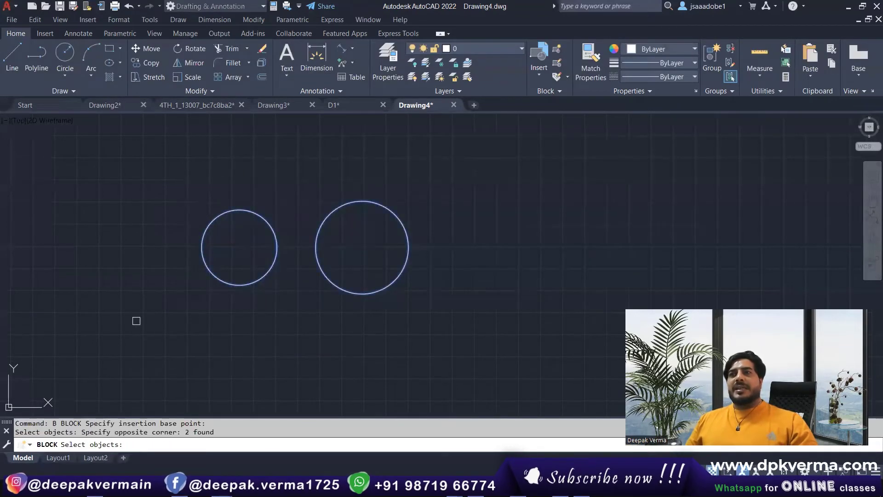
key("Return")
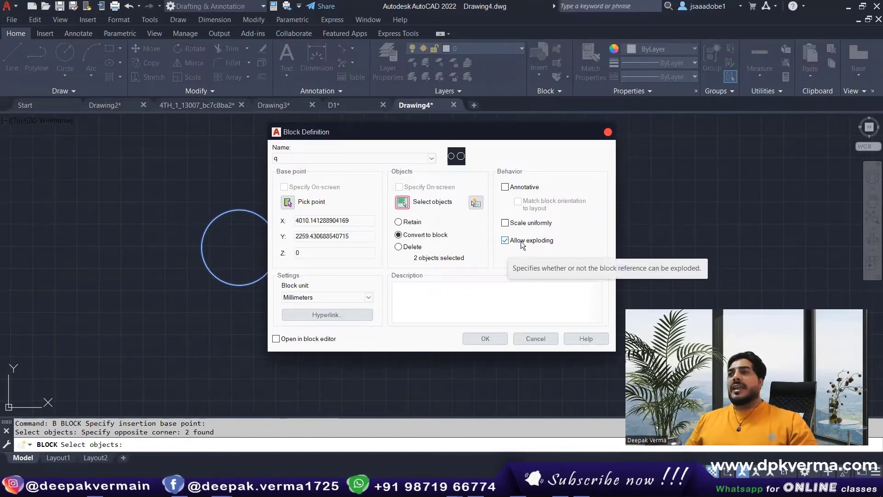
left_click(517, 241)
left_click(471, 342)
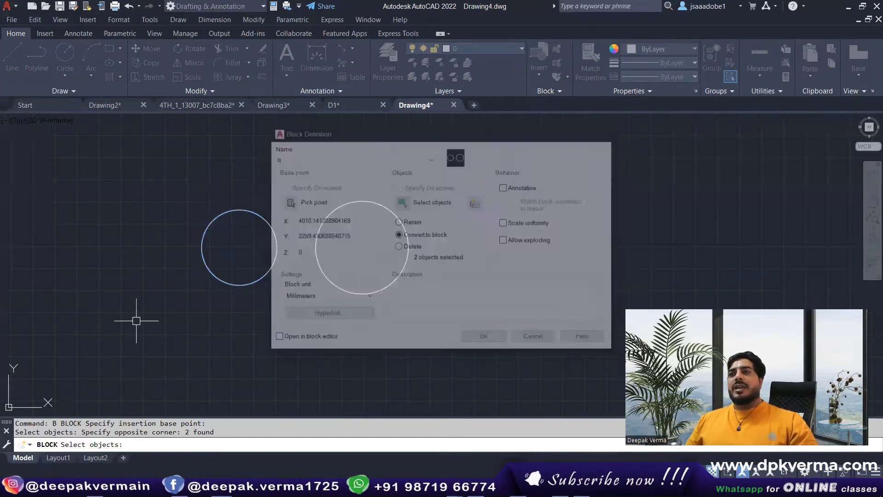
Try exploding block q twice with X, then return to the quiz document
left_click(281, 260)
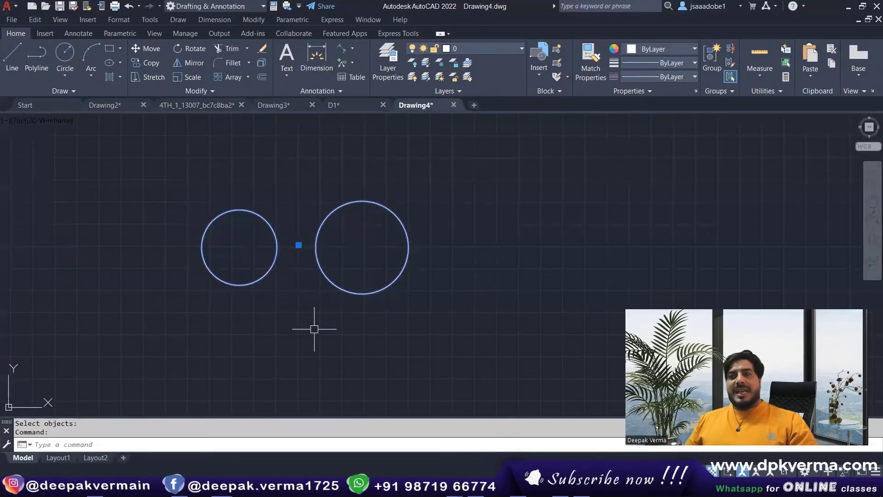
type("x")
key("Return")
left_click(275, 263)
type("x")
key("Return")
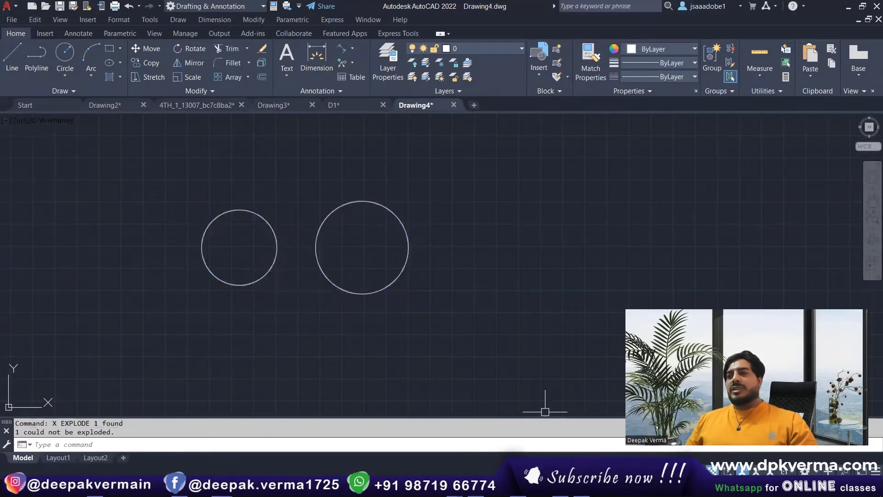
key("alt+Tab")
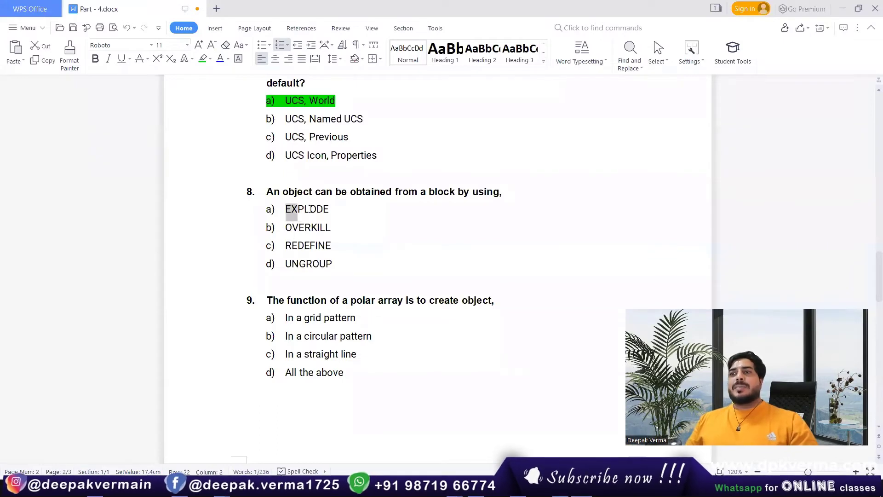
Highlight answer a) EXPLODE under question 8 in green and scroll down
left_click_drag(311, 208, 333, 210)
left_click(202, 58)
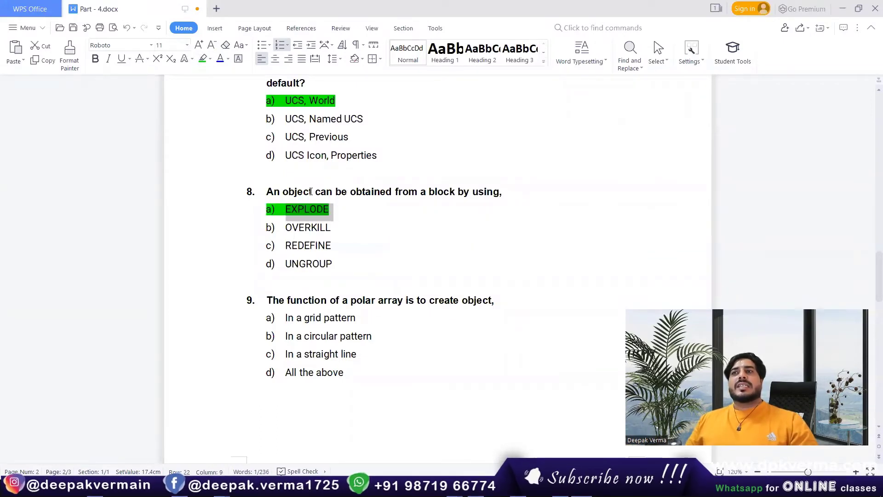
left_click(312, 254)
scroll(312, 253, "down", 2)
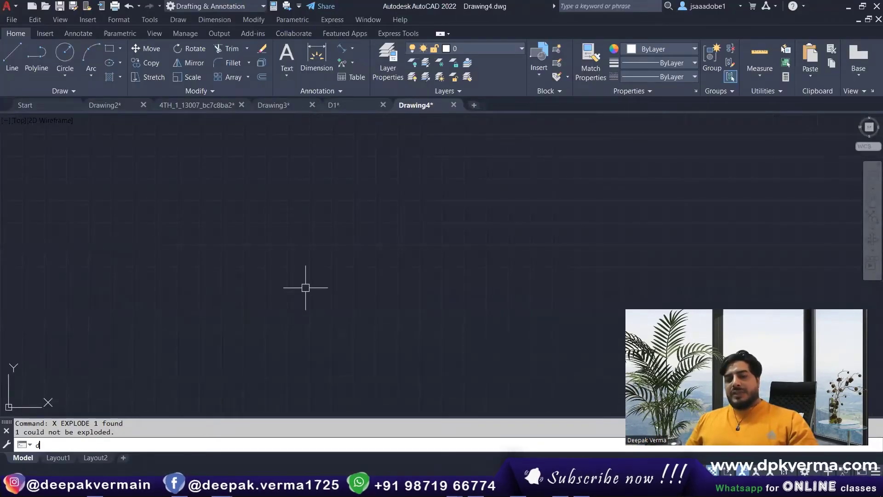
Insert the Chair - Rocking block from the Space Planner blocks library
type("c")
key("Return")
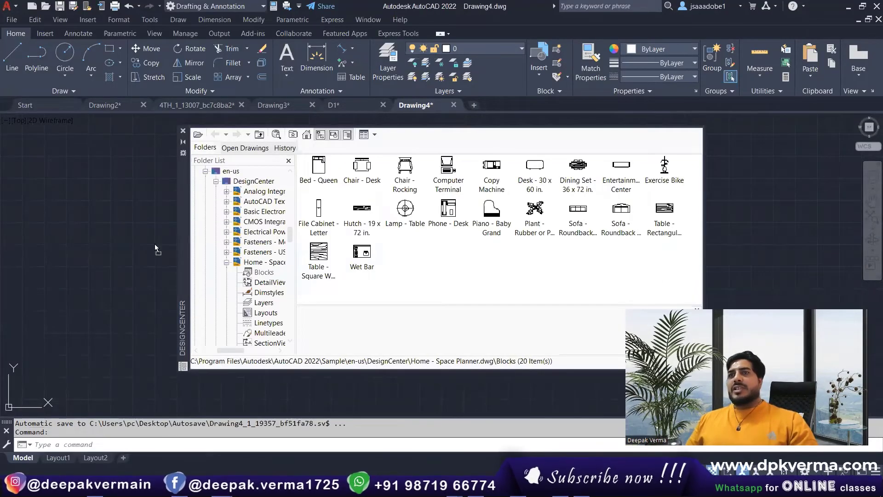
key("ctrl+2")
scroll(207, 285, "down", 2)
Array the rocking chair into a rectangular grid of 4 columns by 3 rows
type("a")
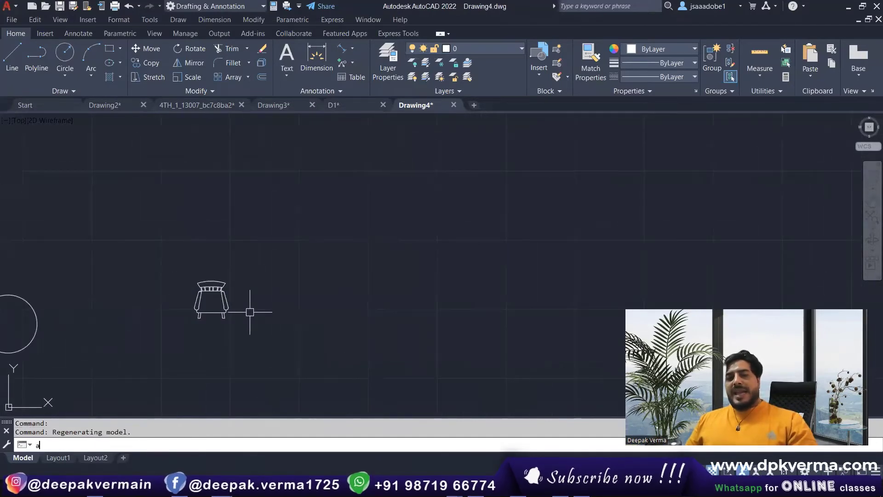
type("r")
key("Return")
left_click(217, 284)
key("Return")
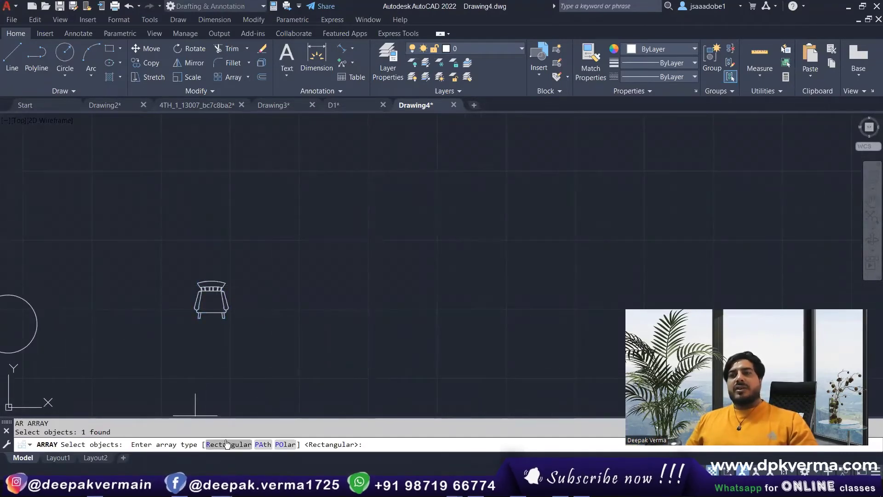
left_click(227, 441)
middle_click_drag(258, 264, 216, 285)
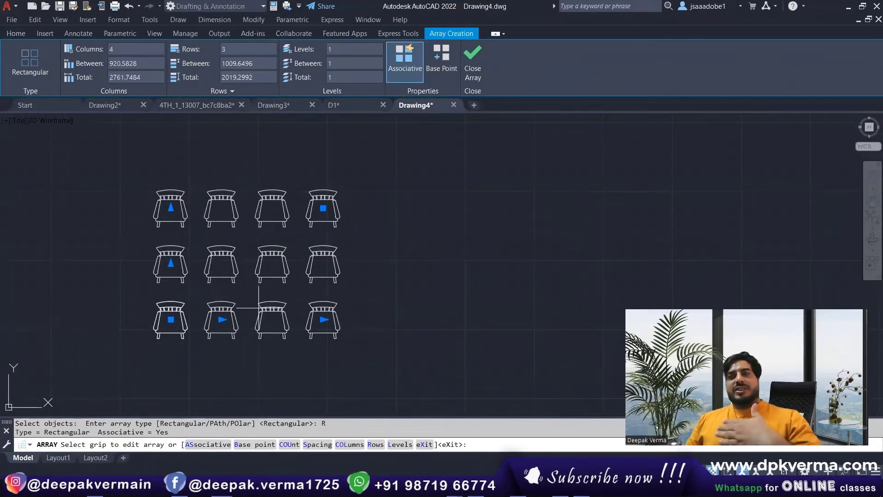
middle_click_drag(263, 280, 204, 288)
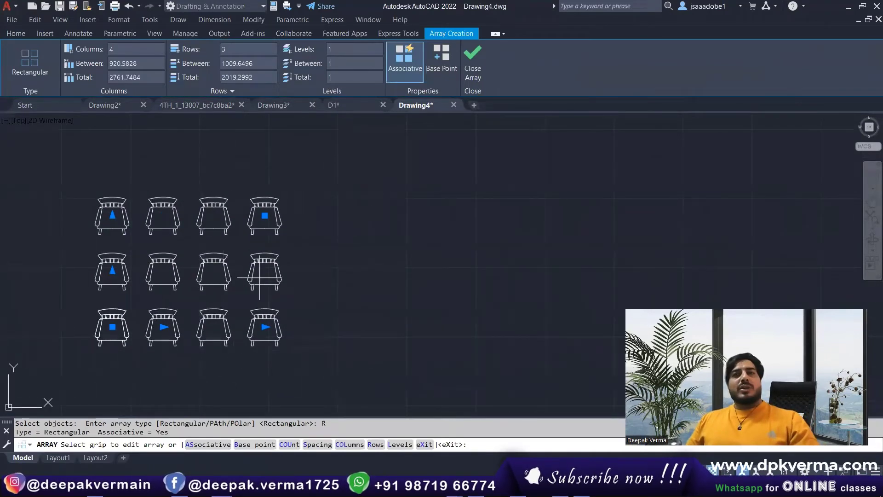
middle_click_drag(260, 277, 210, 289)
key("Escape")
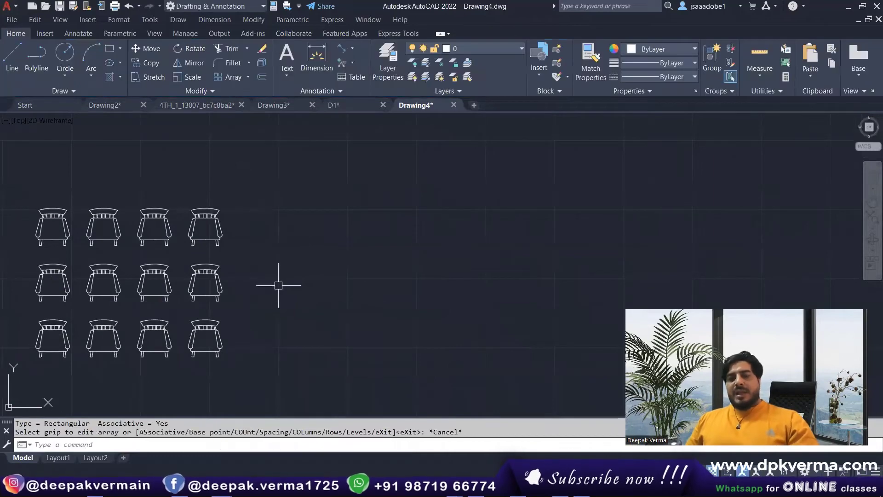
Insert another rocking chair from the DesignCenter block library
type("dc")
key("Return")
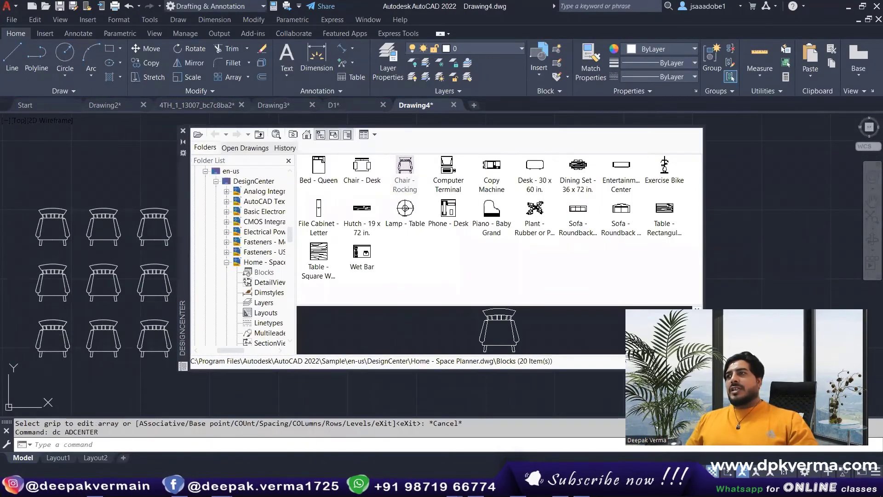
left_click_drag(405, 168, 182, 328)
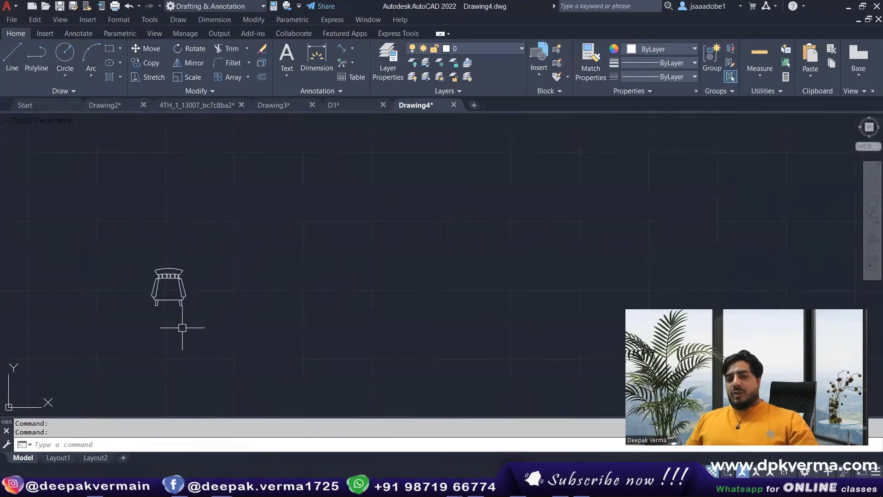
type("sp")
Draw a wavy three-point spline from beside the chair to the upper right
key("Return")
middle_click_drag(211, 309, 161, 328)
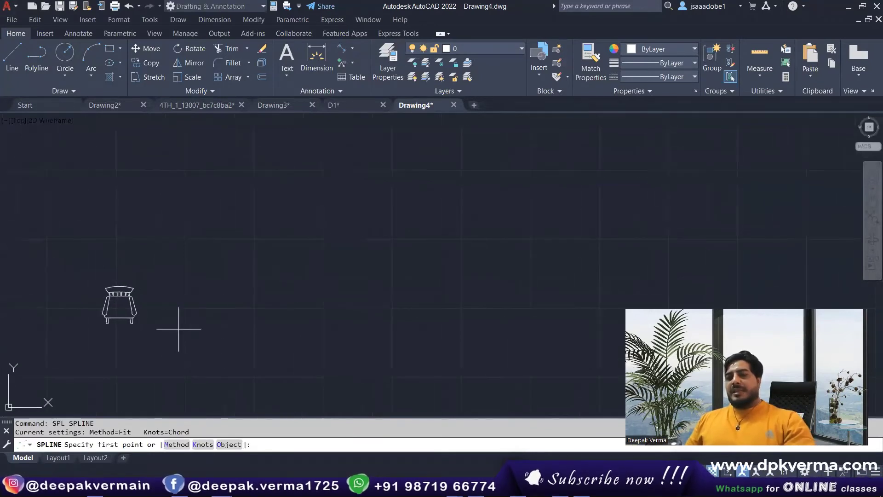
left_click(197, 308)
left_click(506, 252)
left_click(748, 178)
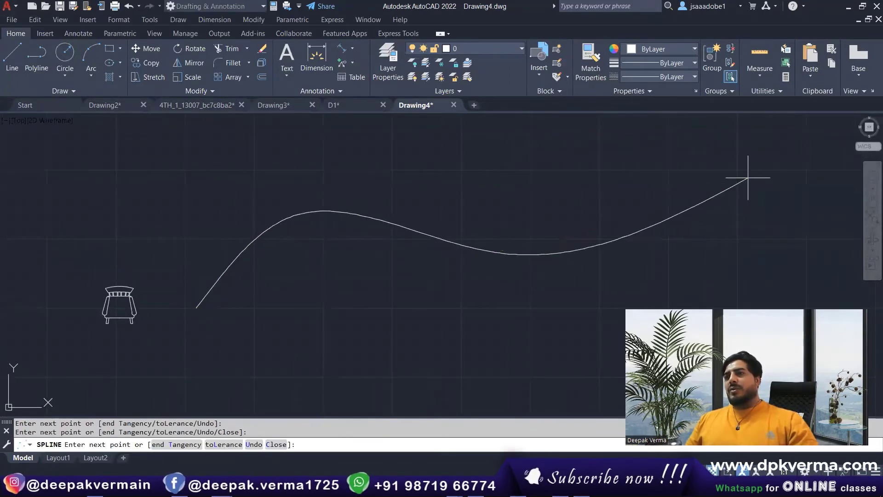
key("Escape")
Move the rocking chair to the start of the spline
type("m")
key("Return")
left_click(121, 306)
key("Return")
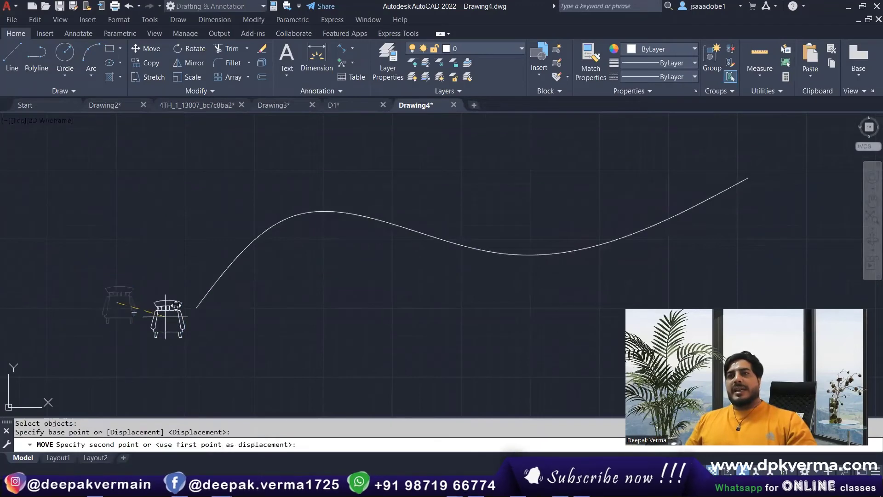
left_click(190, 309)
Path-array the chair along the spline, giving 13 chairs on the curve
type("ar")
key("Return")
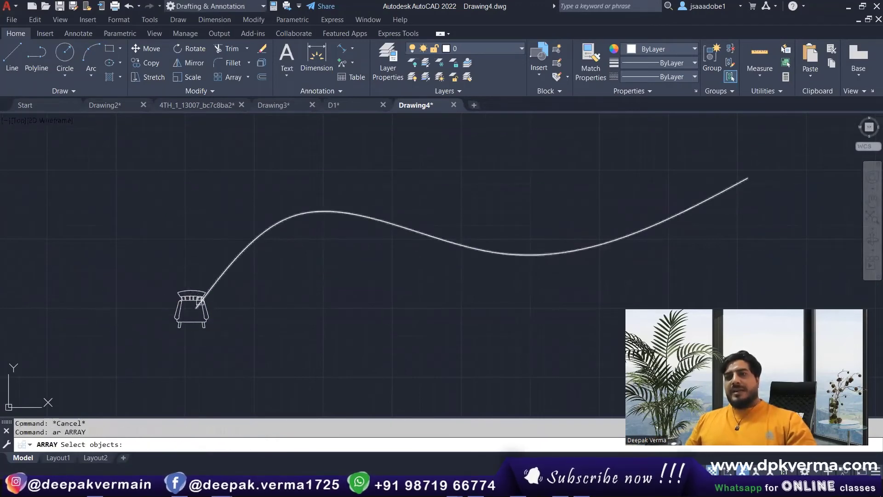
left_click(190, 301)
key("Return")
left_click(261, 444)
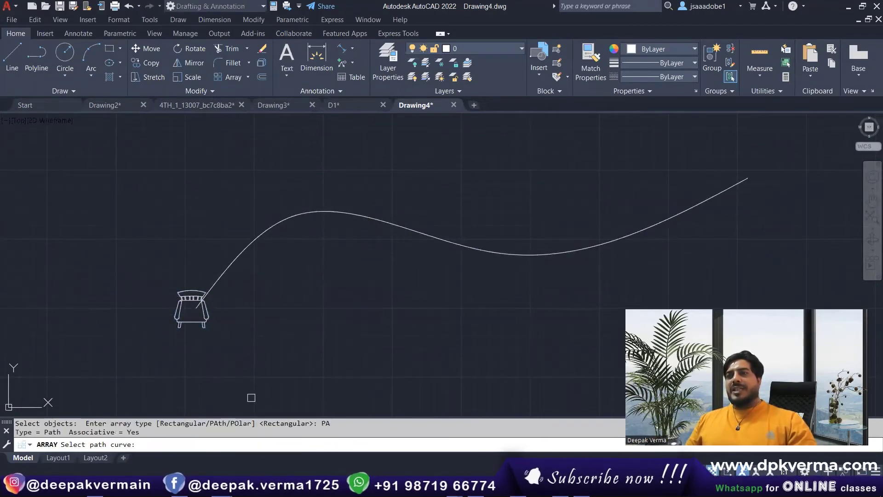
left_click(231, 262)
scroll(563, 269, "down", 2)
middle_click_drag(571, 276, 266, 262)
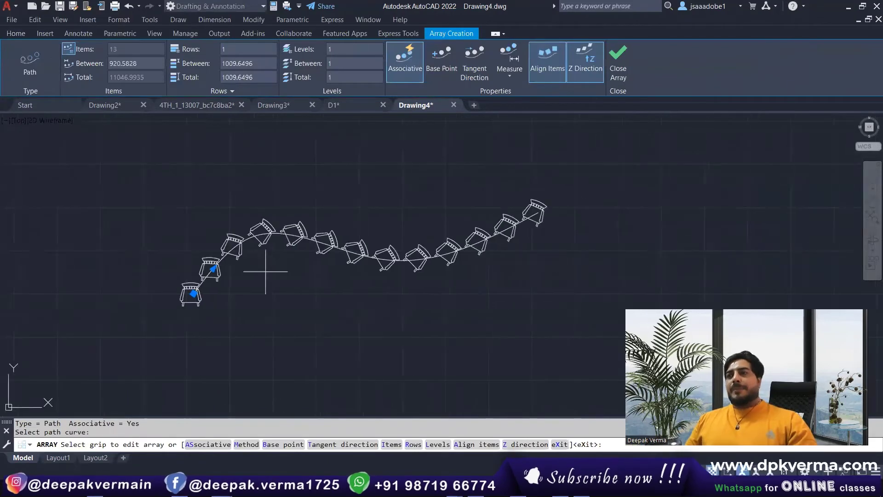
key("Escape")
middle_click_drag(388, 252, 148, 250)
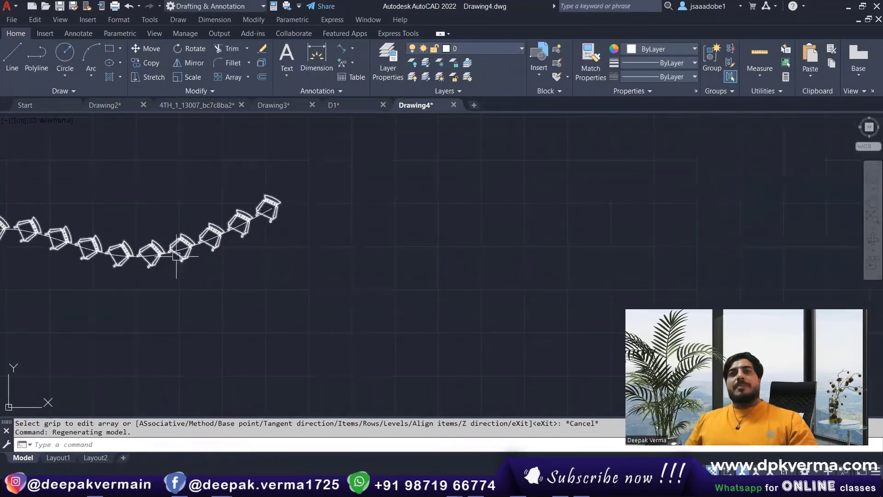
middle_click_drag(285, 258, 138, 256)
Draw a circle to represent the round table
middle_click_drag(326, 265, 289, 263)
type("c")
key("Return")
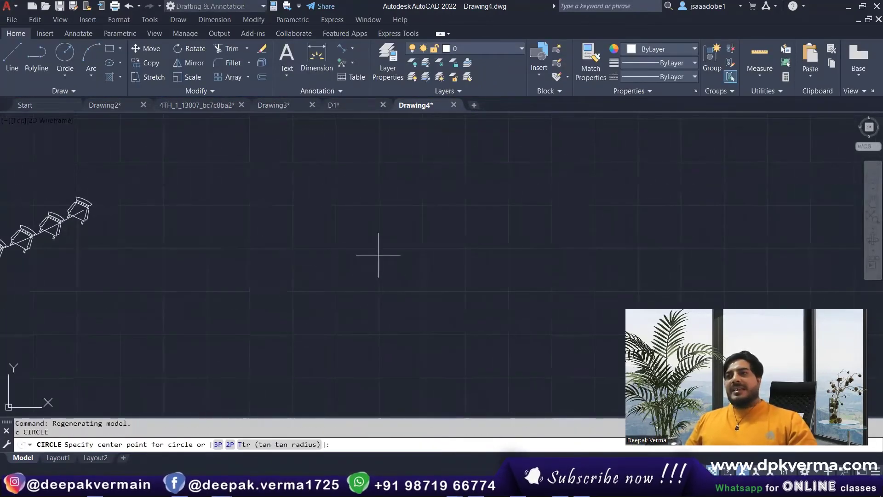
left_click(378, 254)
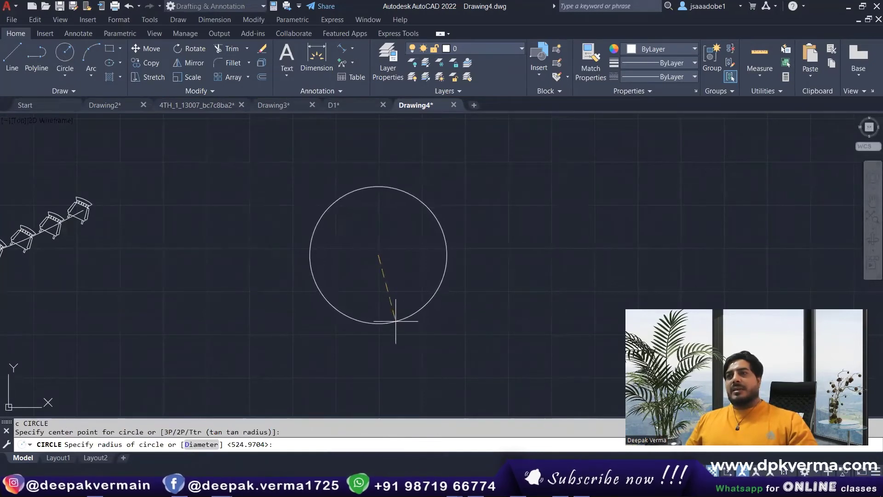
left_click(397, 326)
scroll(388, 248, "down", 1)
middle_click_drag(388, 248, 376, 304)
type("dc")
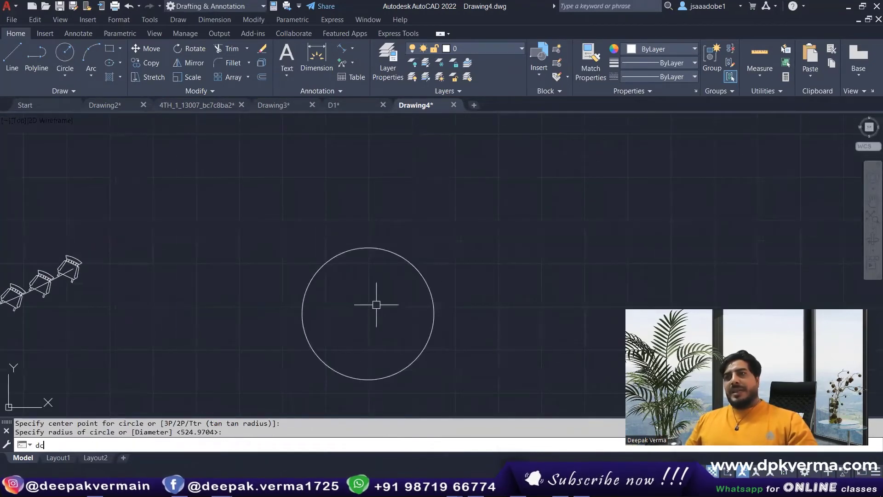
Insert a rocking chair to the right of the table
key("Return")
left_click_drag(408, 170, 752, 210)
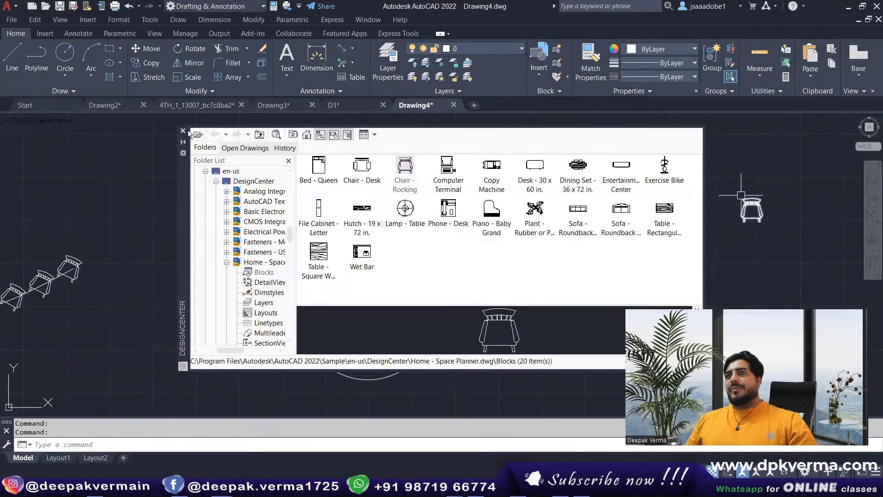
left_click(183, 131)
Draw a vertical helper line upward from the circle's centre
key("Return")
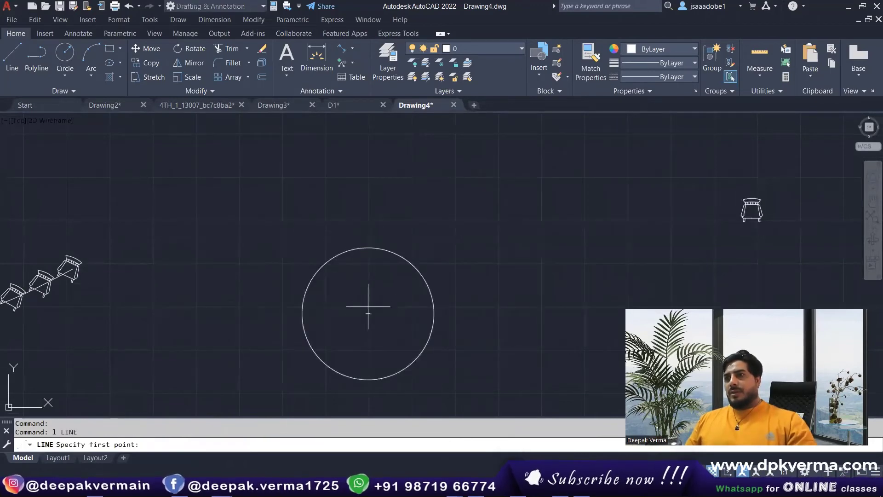
left_click(367, 306)
key("F8")
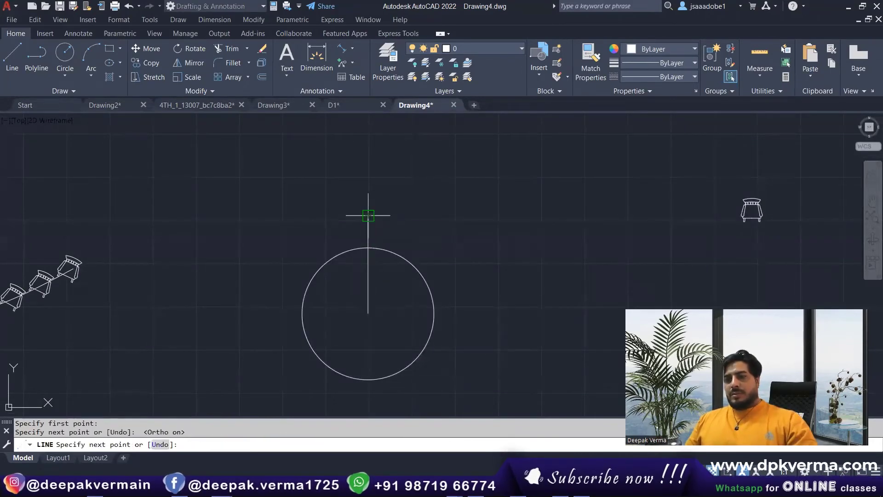
left_click(368, 215)
key("Escape")
Move the chair onto the top end of the helper line
left_click(751, 204)
type("m")
key("Return")
scroll(750, 237, "up", 2)
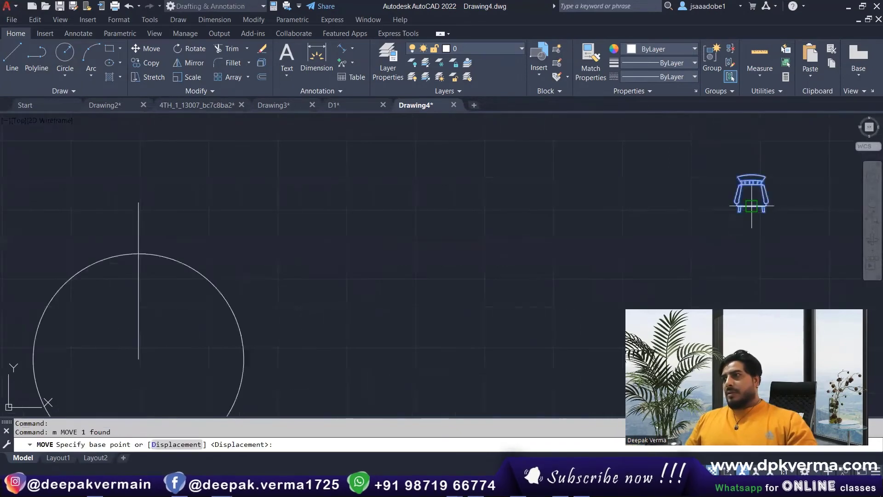
left_click(751, 206)
left_click(140, 203)
scroll(597, 226, "down", 2)
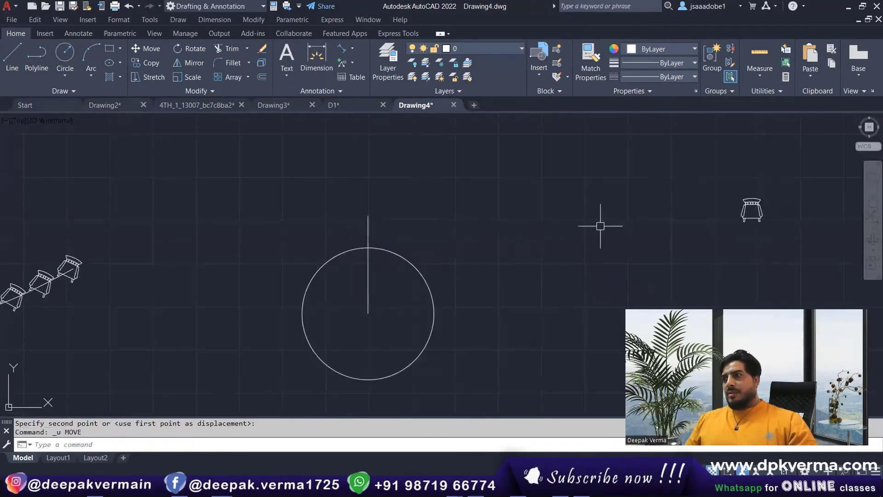
left_click(751, 208)
type("m")
key("Return")
left_click(751, 217)
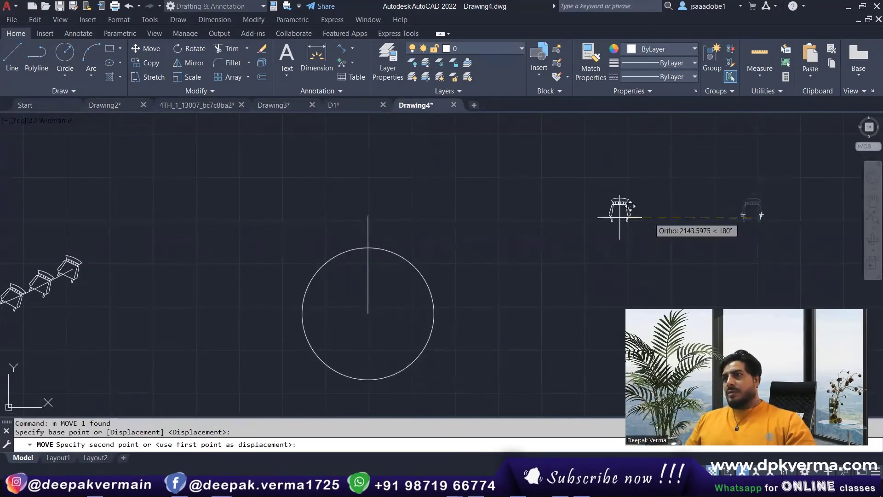
left_click(368, 214)
key("Escape")
Erase the vertical helper line
left_click(368, 276)
type("e")
key("Return")
middle_click_drag(346, 260, 345, 244)
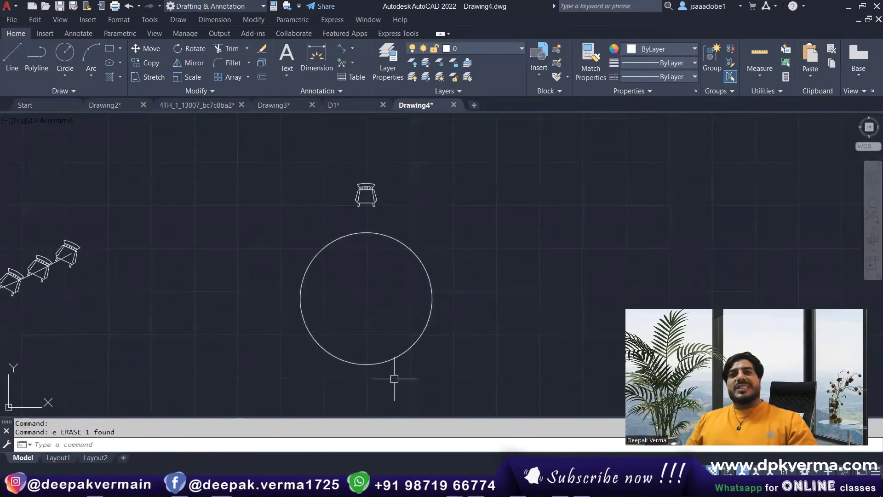
Polar-array the chair around the circle centre, giving six evenly spaced chairs
type("ar")
key("Return")
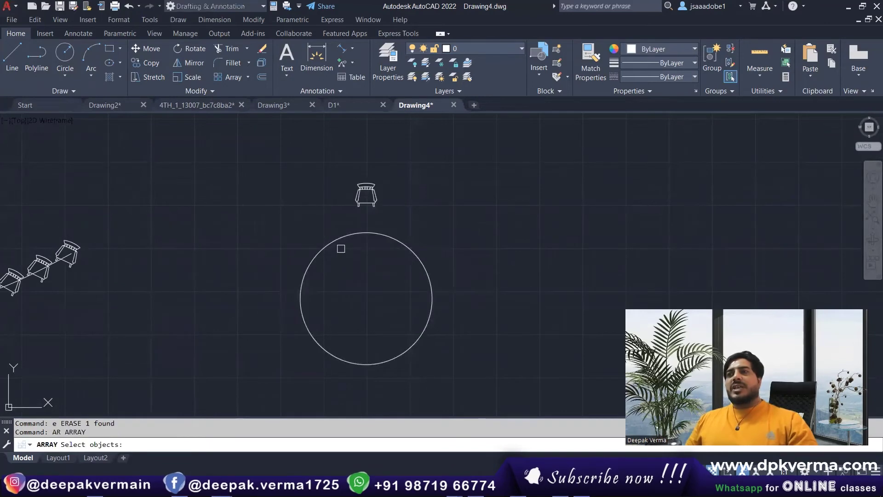
left_click(357, 224)
left_click(366, 198)
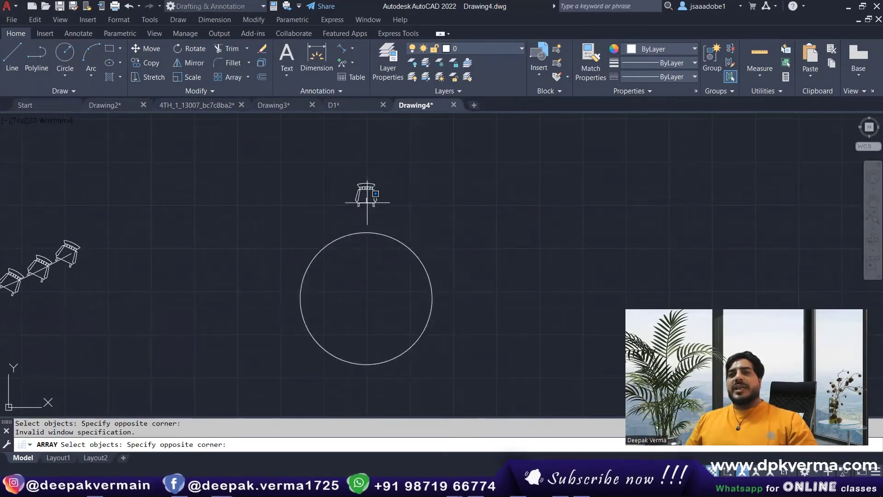
left_click(374, 192)
left_click(366, 196)
key("Return")
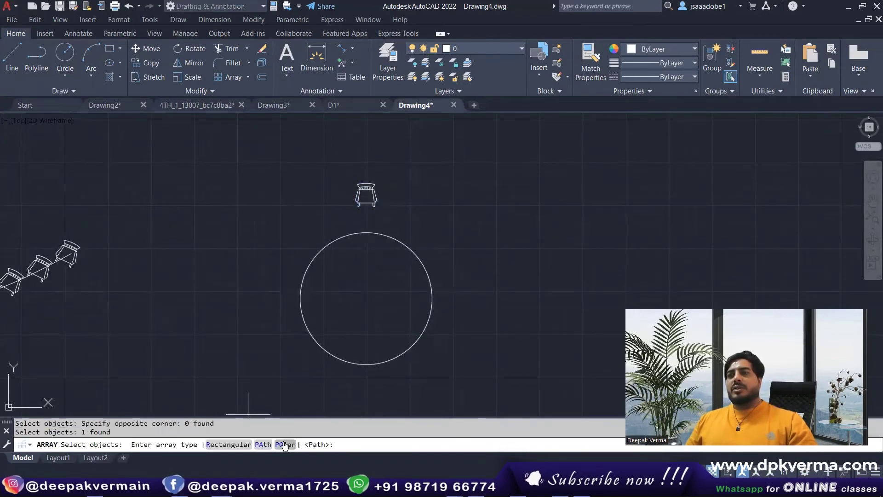
left_click(285, 445)
left_click(366, 298)
scroll(347, 259, "down", 3)
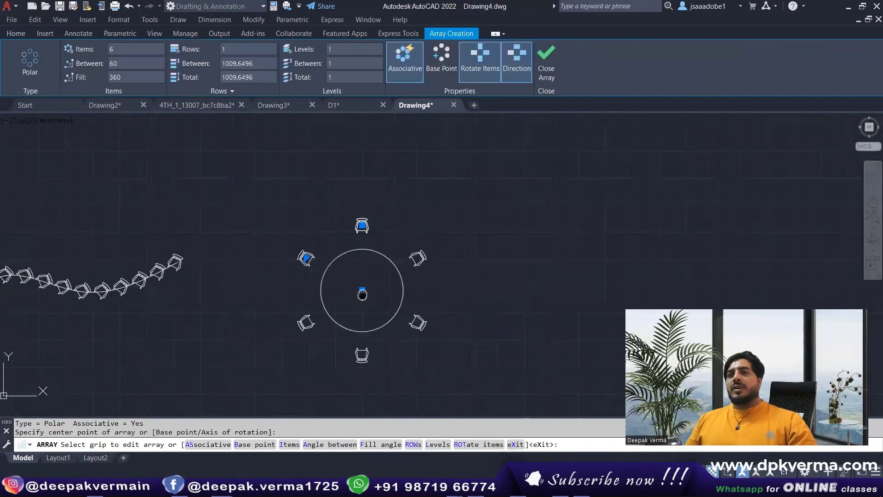
scroll(347, 260, "down", 2)
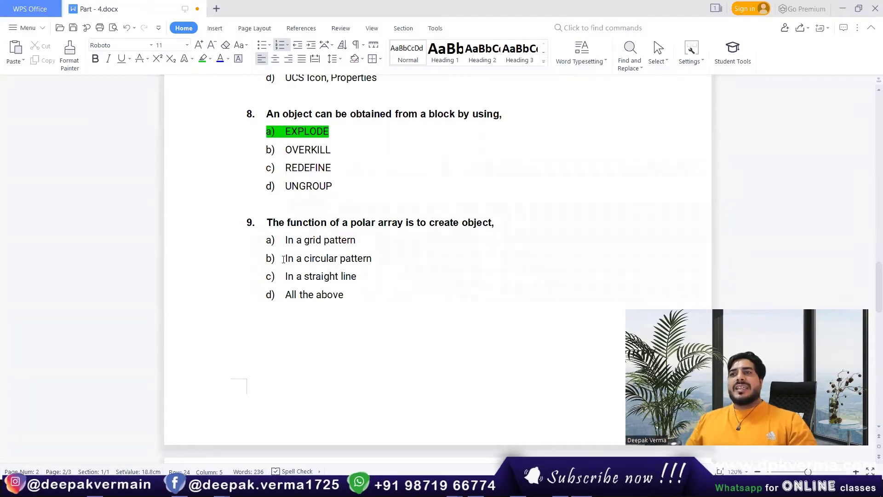
Highlight answer b) 'In a circular pattern' under question 9 in green
left_click_drag(283, 259, 349, 258)
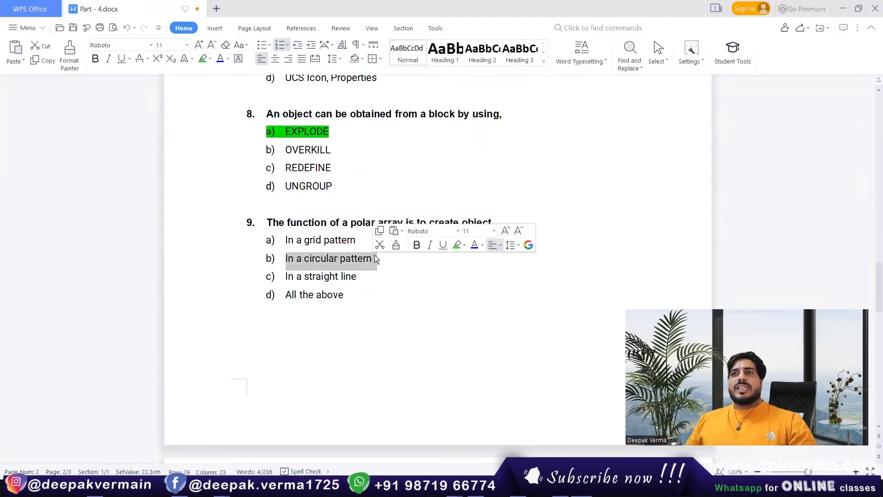
left_click(202, 58)
left_click(373, 230)
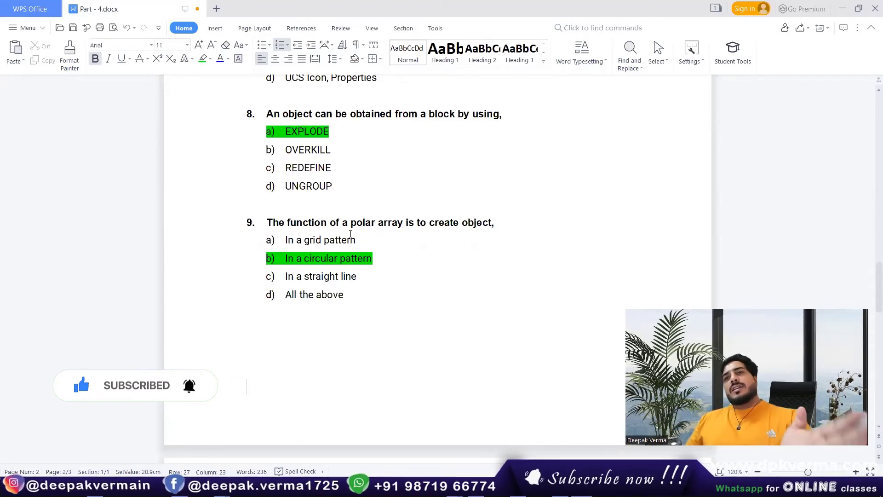
Scroll down the document to question 10
scroll(350, 233, "down", 1)
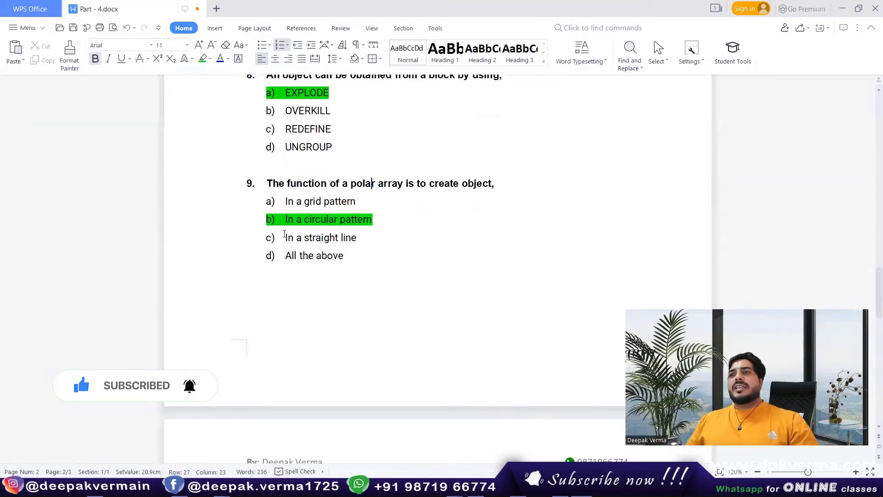
scroll(300, 193, "down", 1)
scroll(426, 191, "down", 2)
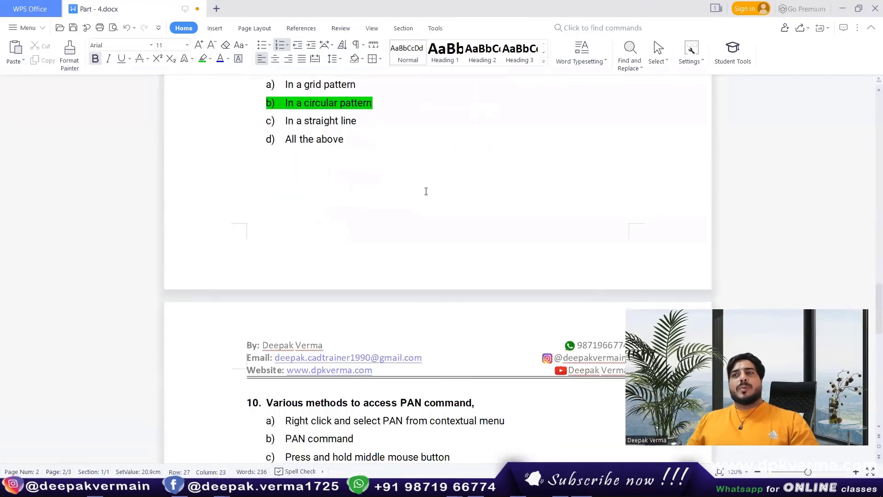
scroll(428, 195, "down", 3)
scroll(400, 202, "down", 1)
scroll(390, 207, "up", 1)
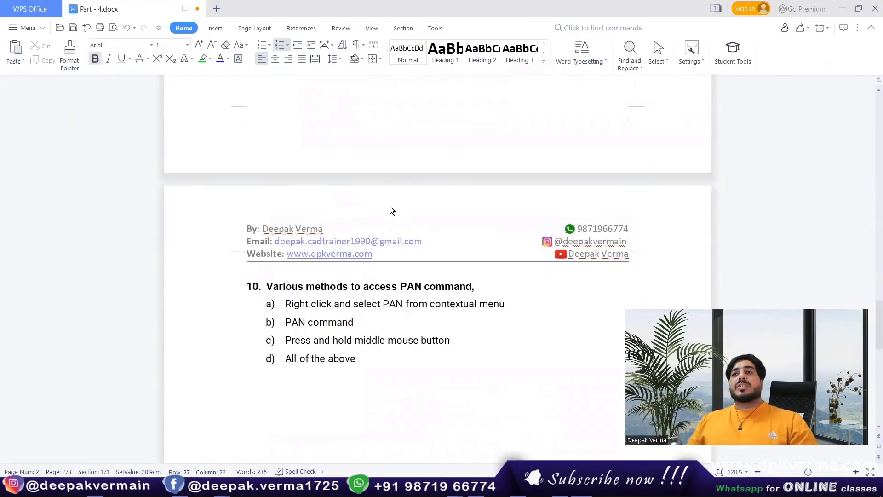
scroll(391, 209, "down", 2)
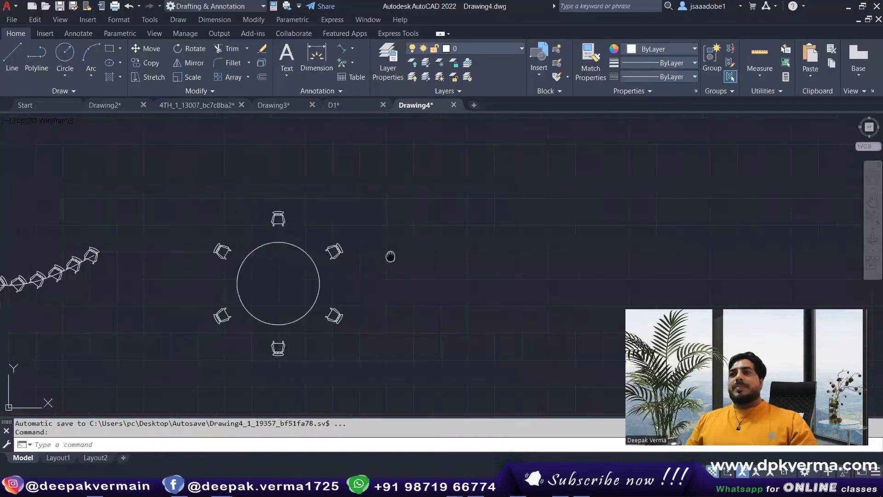
middle_click_drag(478, 193, 355, 195)
right_click(356, 195)
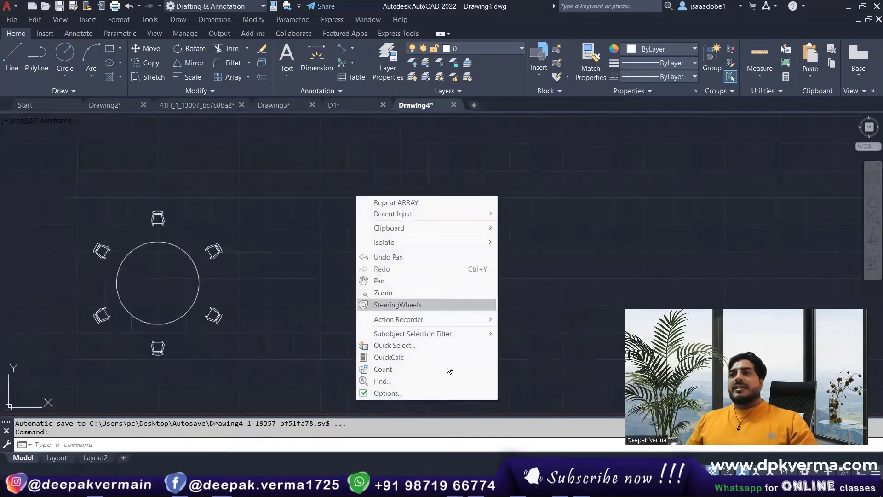
left_click(382, 279)
left_click_drag(382, 279, 736, 265)
left_click_drag(510, 272, 357, 208)
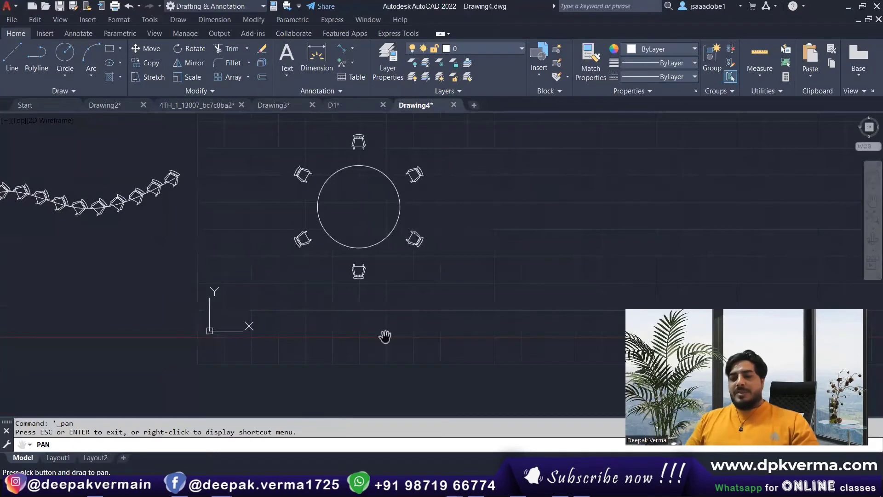
key("Escape")
key("Return")
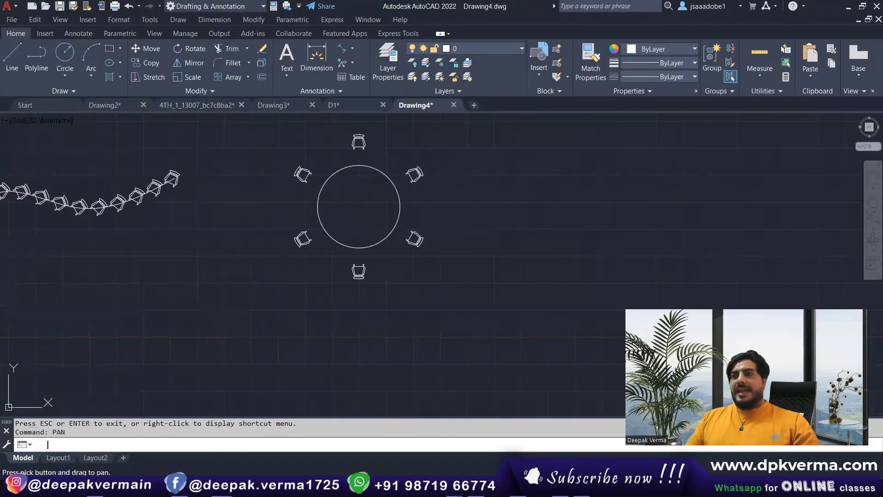
mouse_move(405, 242)
left_mouse_down()
mouse_move(404, 252)
mouse_move(331, 260)
left_mouse_up()
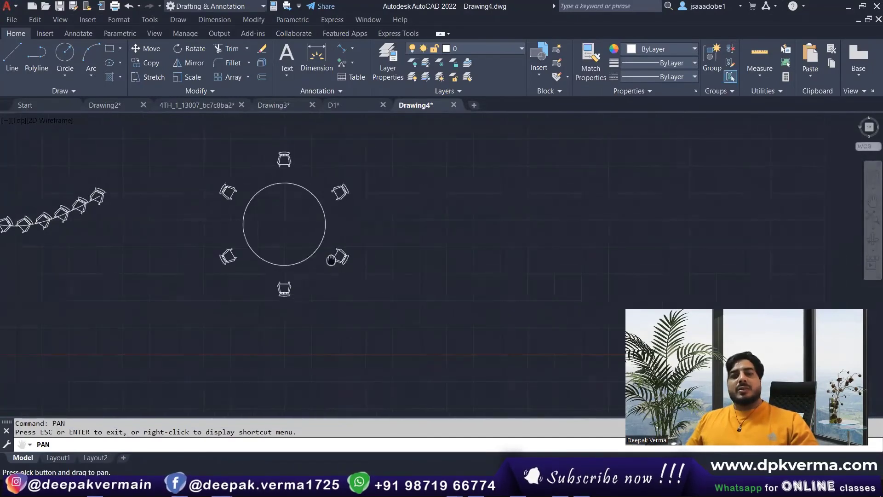
left_click(873, 201)
left_click_drag(394, 224, 373, 237)
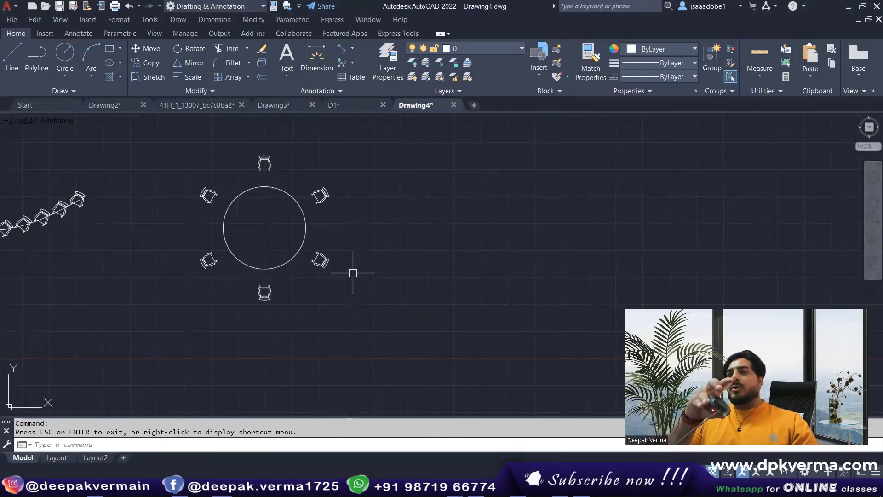
scroll(353, 273, "up", 2)
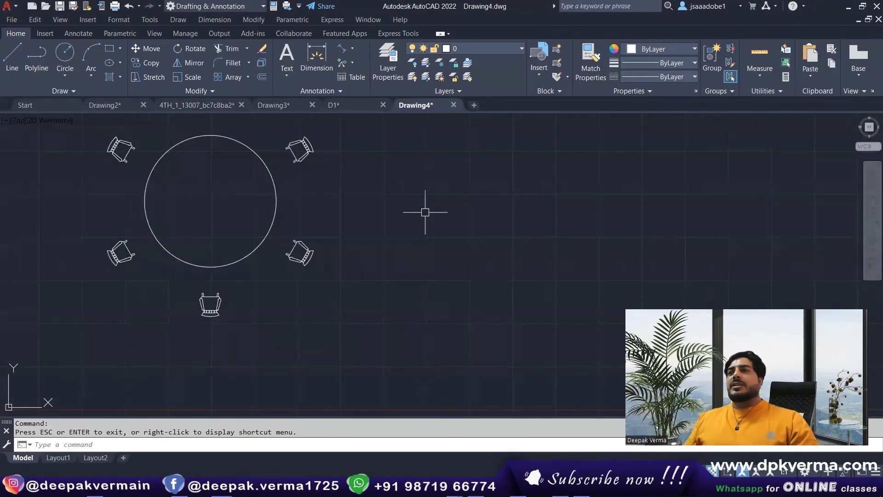
mouse_move(430, 247)
middle_mouse_down()
mouse_move(437, 221)
mouse_move(250, 280)
mouse_move(360, 299)
mouse_move(420, 265)
middle_mouse_up()
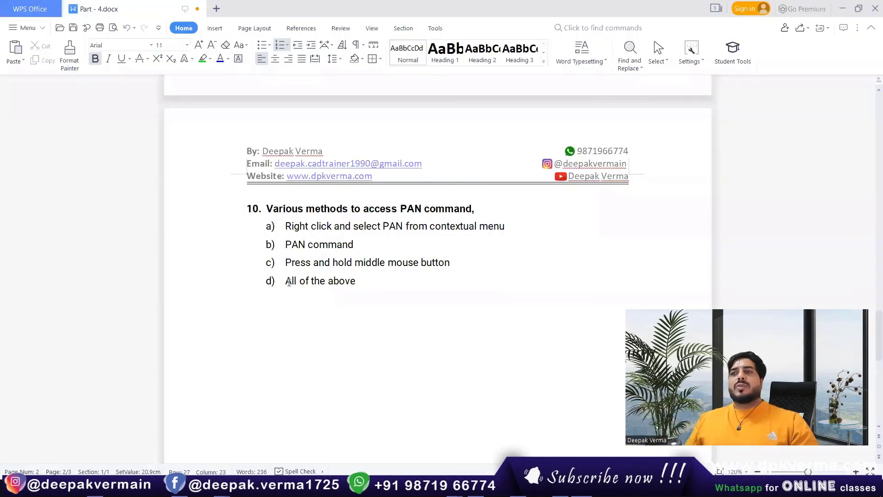
Highlight answer d) 'All of the above' under question 10 in green
left_click_drag(289, 281, 362, 281)
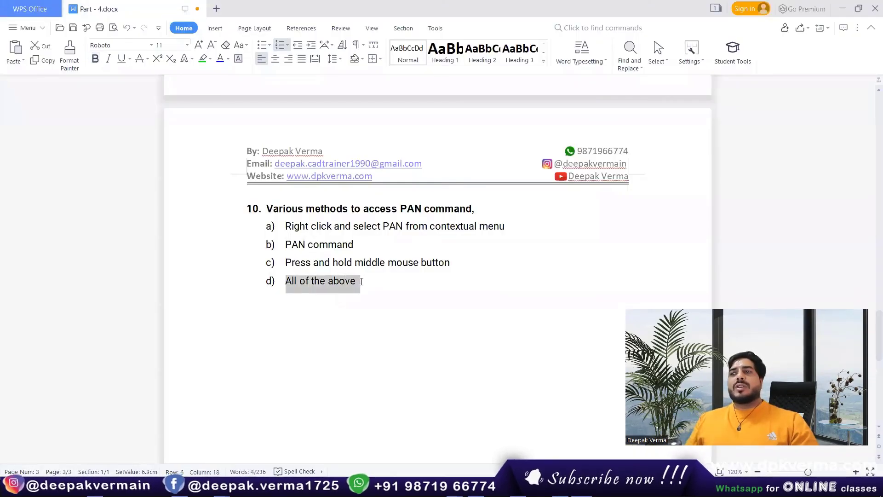
left_click(205, 62)
left_click(367, 250)
Scroll through the document to review the marked answers
scroll(370, 252, "up", 3)
scroll(369, 252, "up", 3)
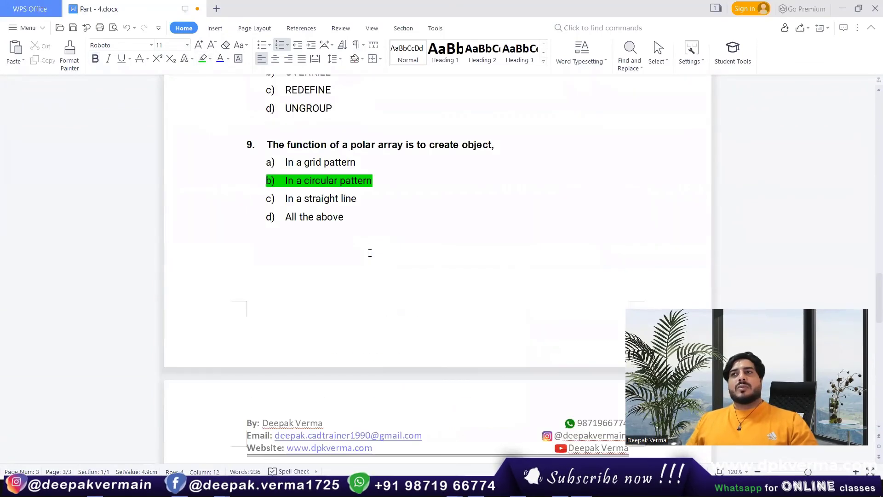
scroll(370, 253, "down", 2, "ctrl")
scroll(369, 253, "down", 3, "ctrl")
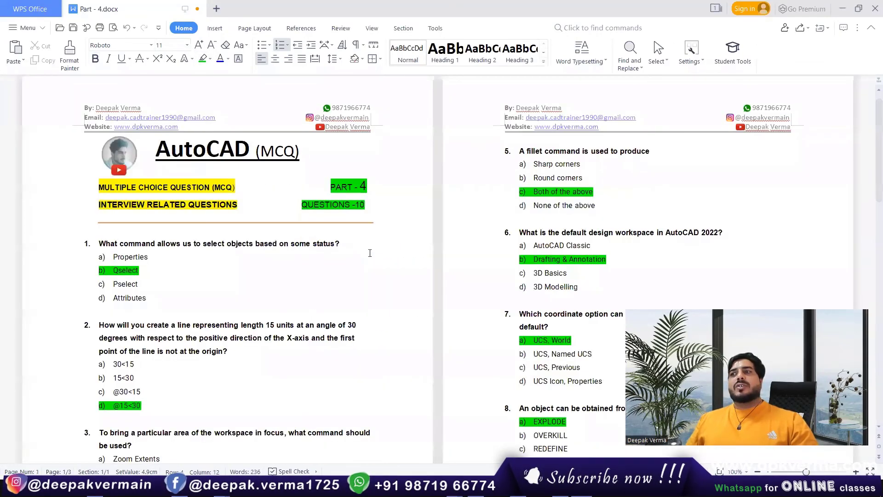
scroll(370, 252, "down", 1, "ctrl")
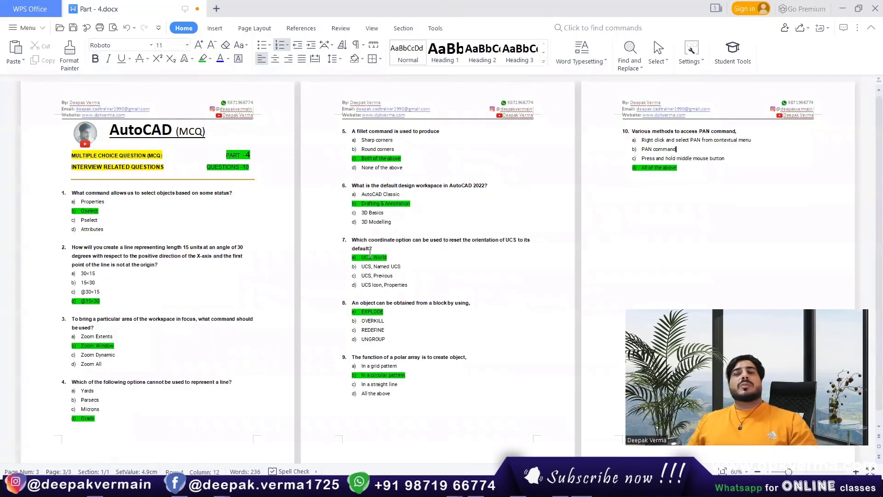